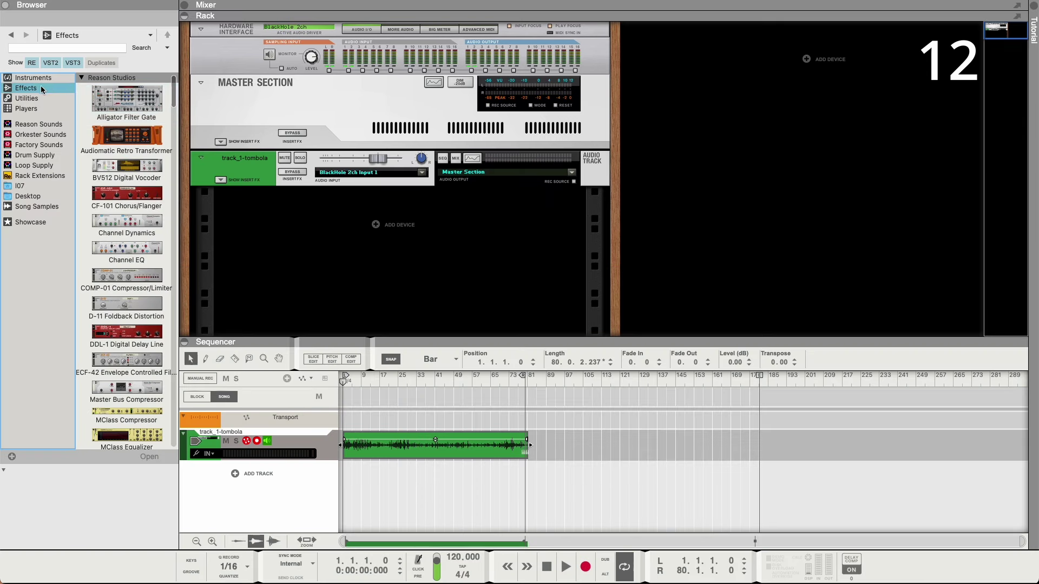
# Look through the Instruments, Utilities and Effects device categories, and narrow the browser panel to an icon-only category column
pyautogui.click(30, 78)
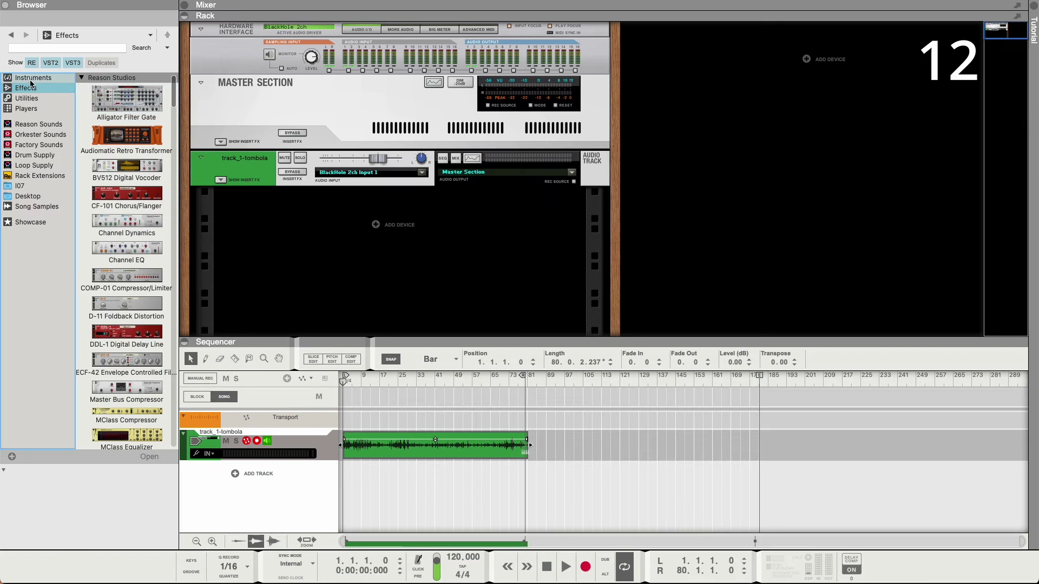
pyautogui.click(26, 98)
pyautogui.click(25, 88)
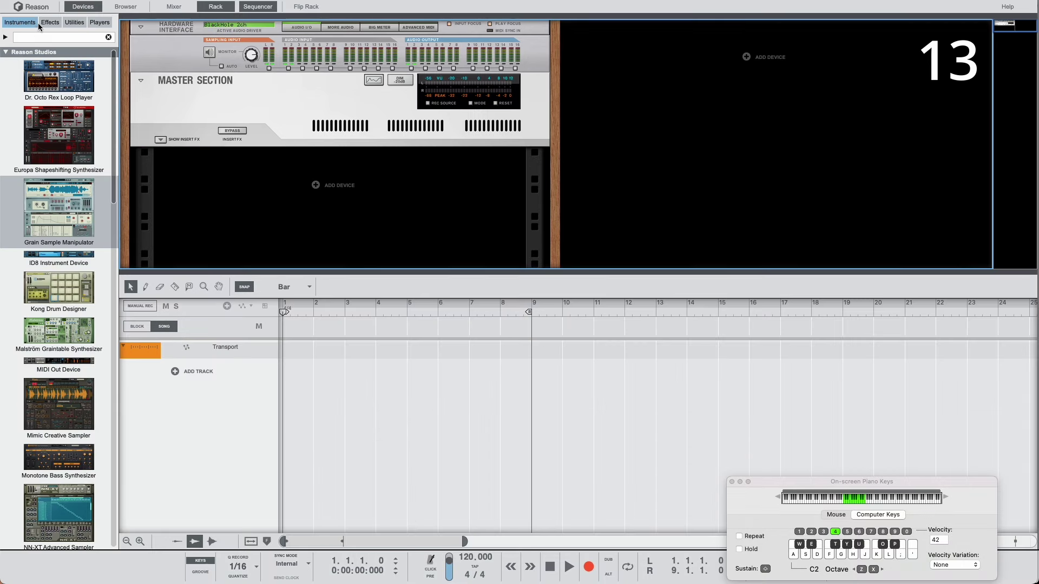
pyautogui.click(49, 22)
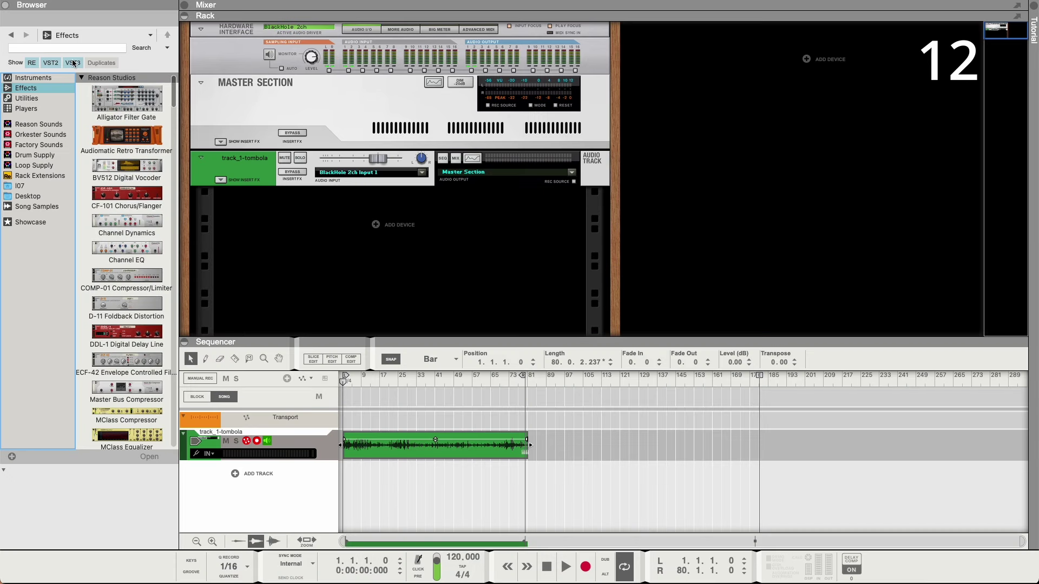
pyautogui.moveTo(76, 116); pyautogui.dragTo(21, 125)
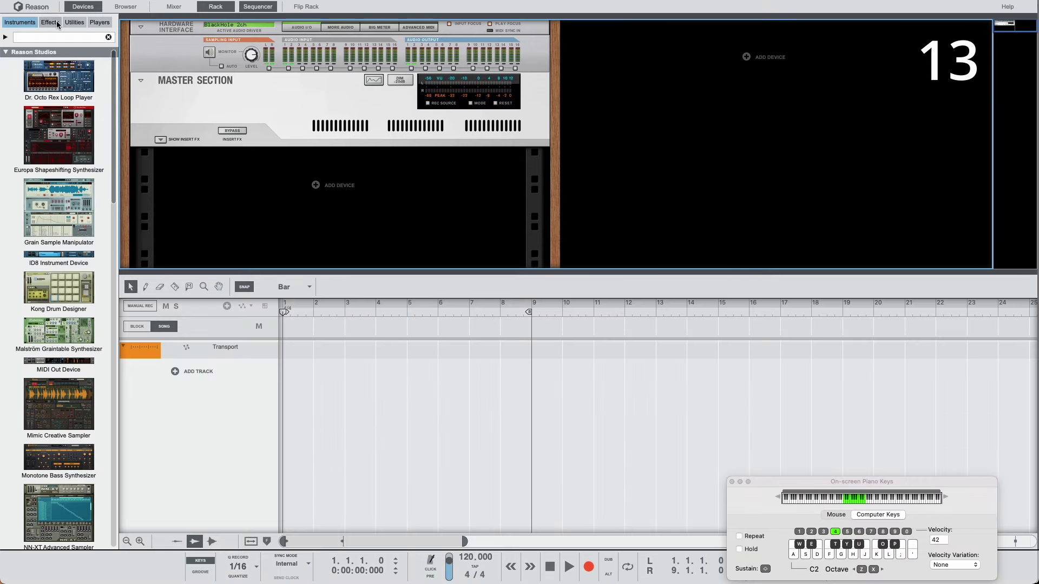
# Switch to Reason 13 and look through its Effects, Utilities and Instruments device lists
pyautogui.click(50, 22)
pyautogui.click(74, 22)
pyautogui.click(20, 22)
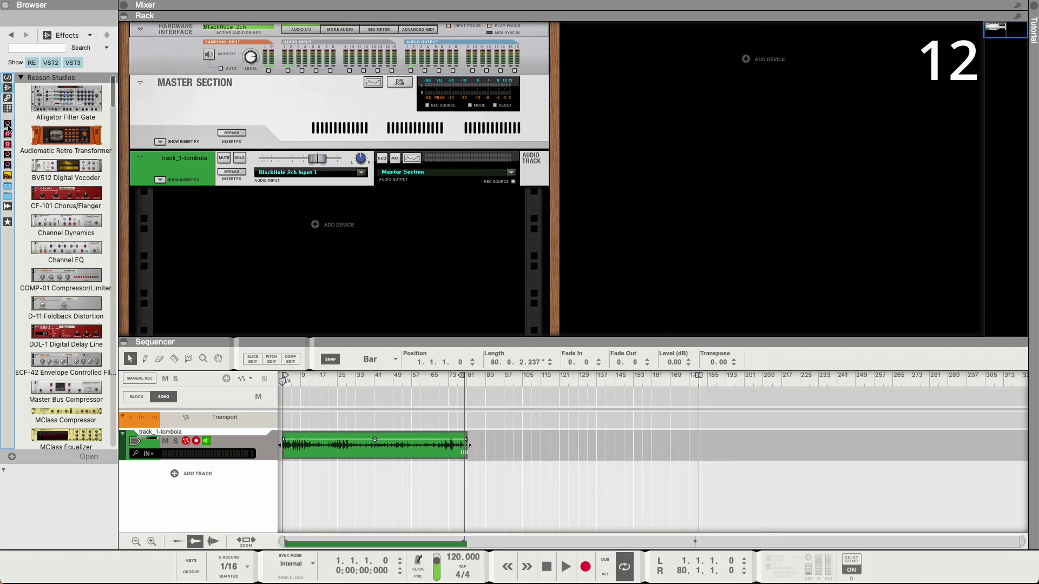
# Switch to Reason 12, look at the Orkester Sounds bank and show the Factory Sounds bank in the browser
pyautogui.click(8, 133)
pyautogui.click(9, 144)
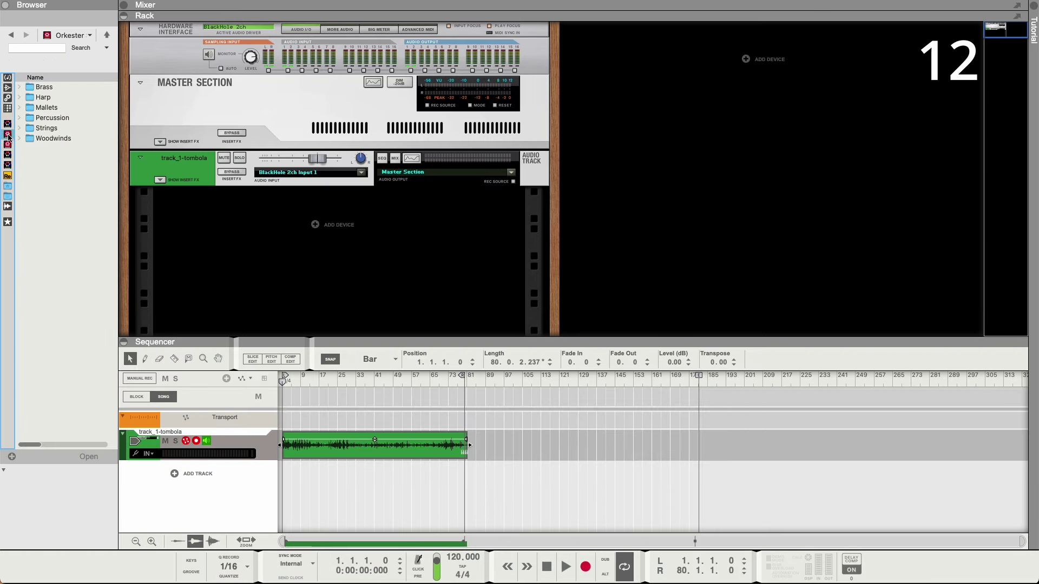
pyautogui.click(9, 145)
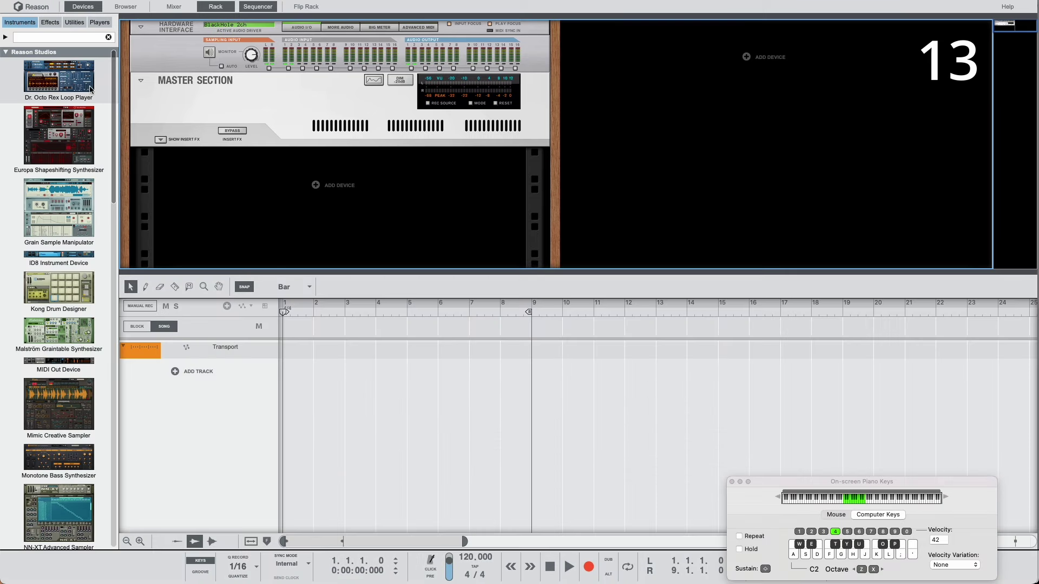
# Switch to Reason 13, move the floating patch Browser window over the Master Section, and close it
pyautogui.click(126, 7)
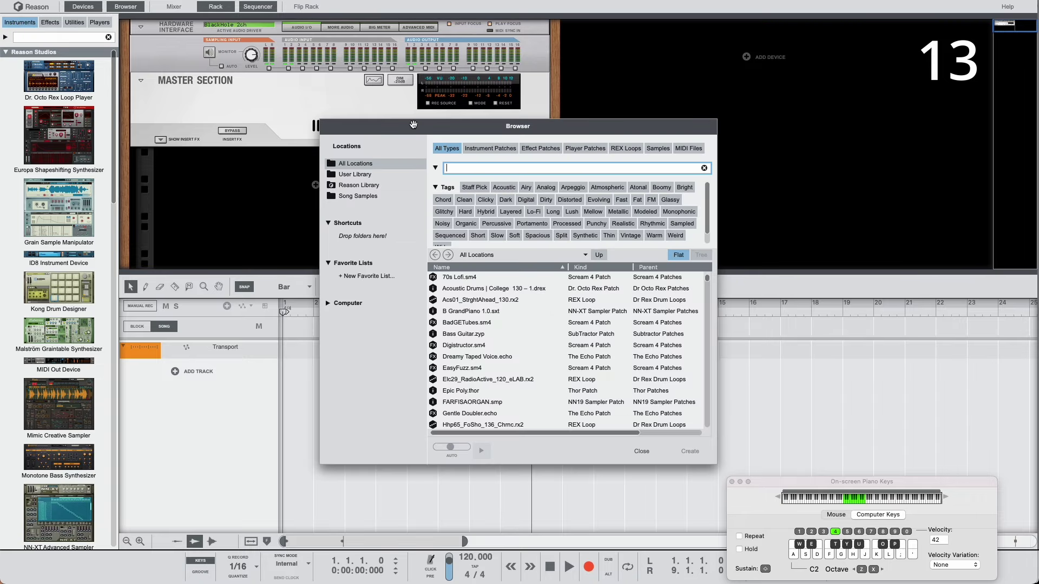
pyautogui.moveTo(394, 127); pyautogui.dragTo(236, 97)
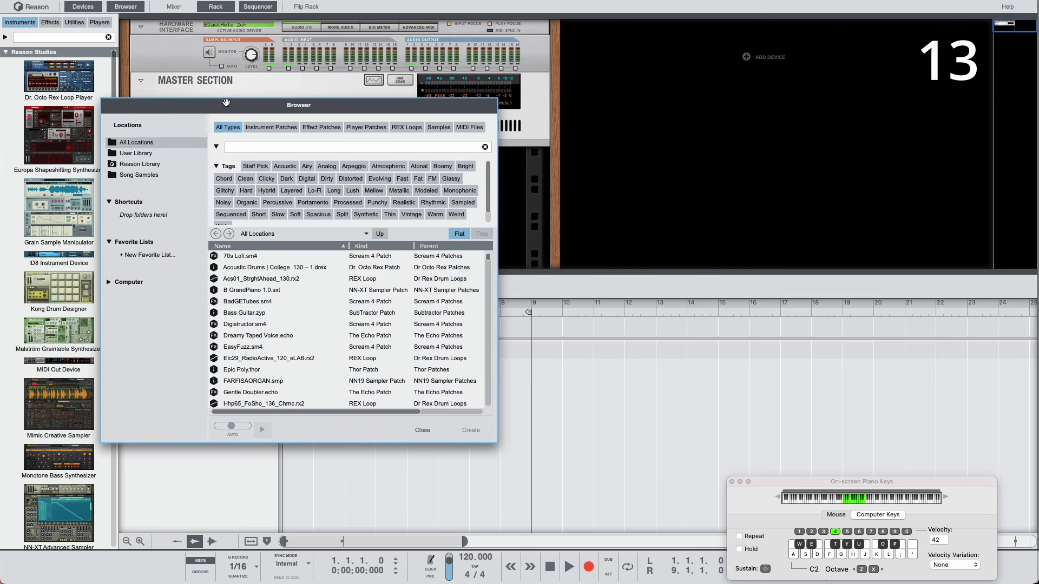
pyautogui.click(422, 430)
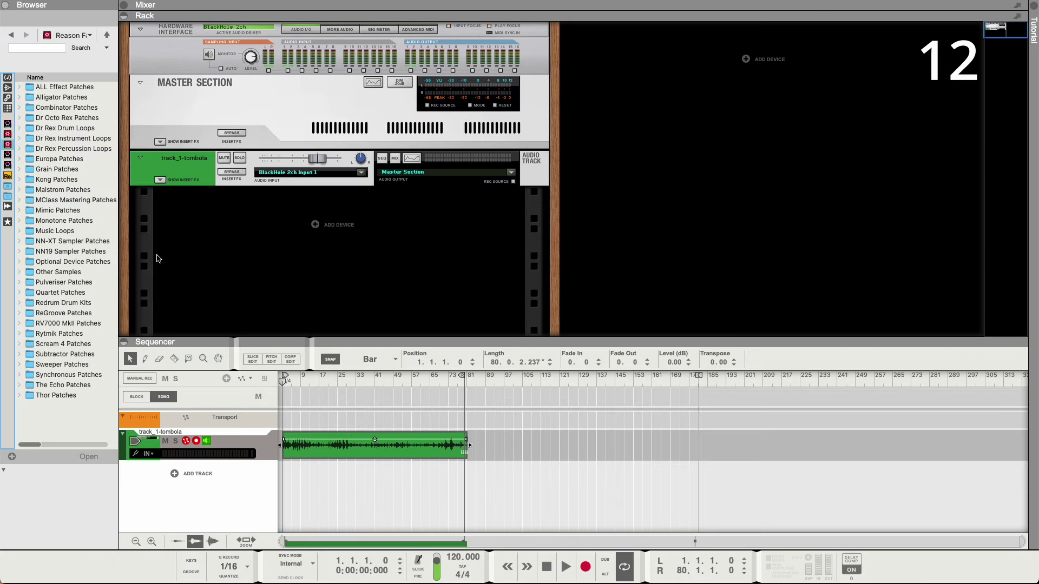
# Switch to Reason 12 and expand Dr Octo Rex Patches, Bass Loops and Synth Bass in the Factory Sounds bank
pyautogui.click(19, 118)
pyautogui.click(28, 190)
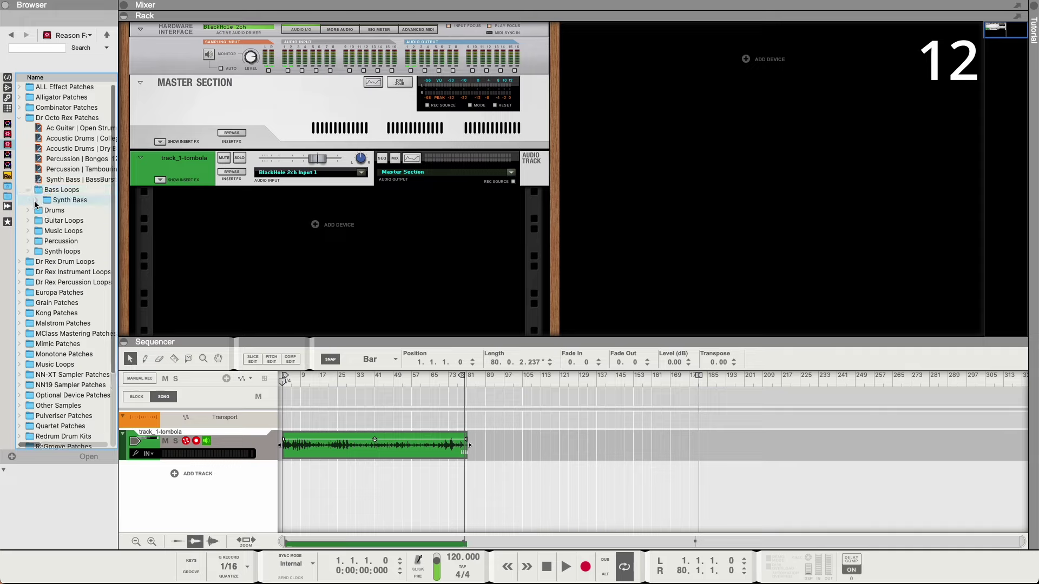
pyautogui.click(36, 201)
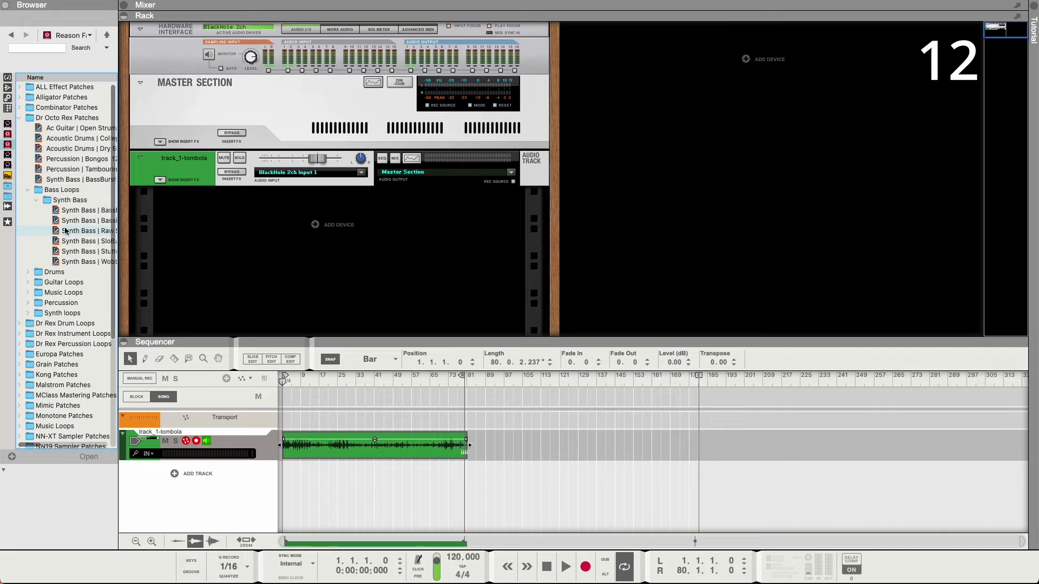
# Widen the browser panel slightly to show more of the Synth Bass patch names
pyautogui.hscroll(5, 77, 238)
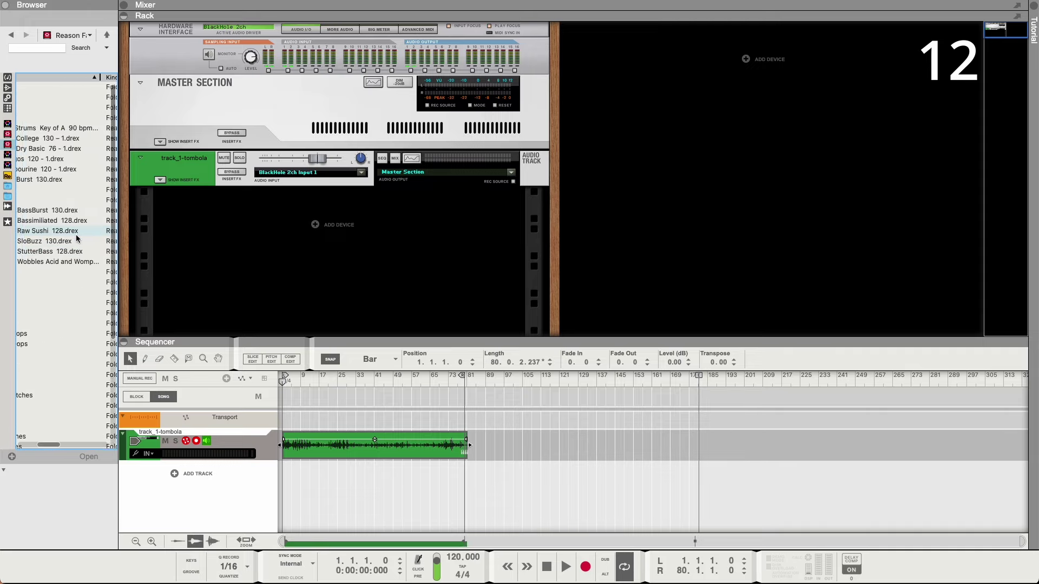
pyautogui.hscroll(5, 76, 238)
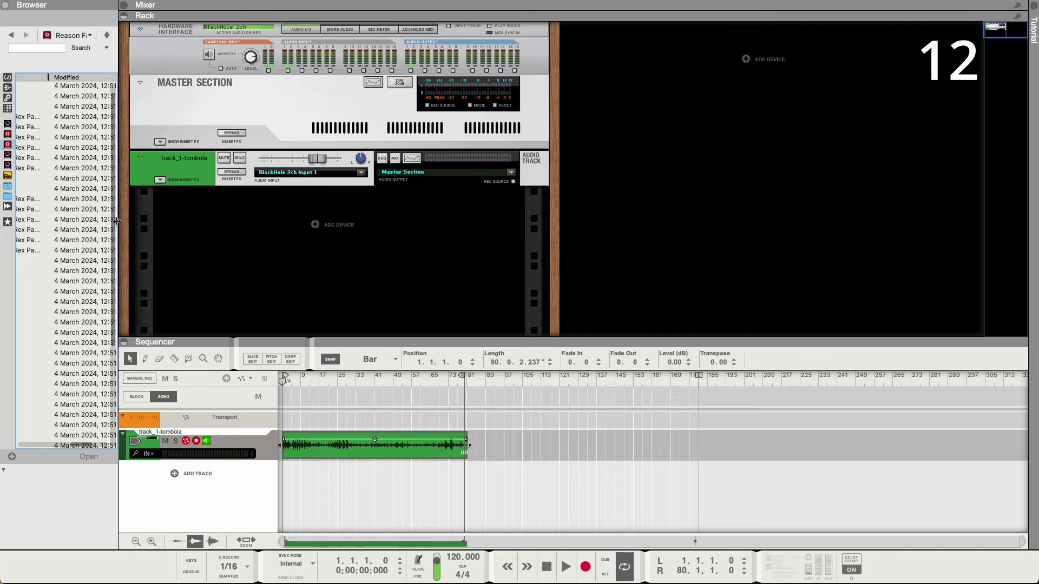
pyautogui.moveTo(117, 221); pyautogui.dragTo(140, 215)
pyautogui.hscroll(-5, 82, 214)
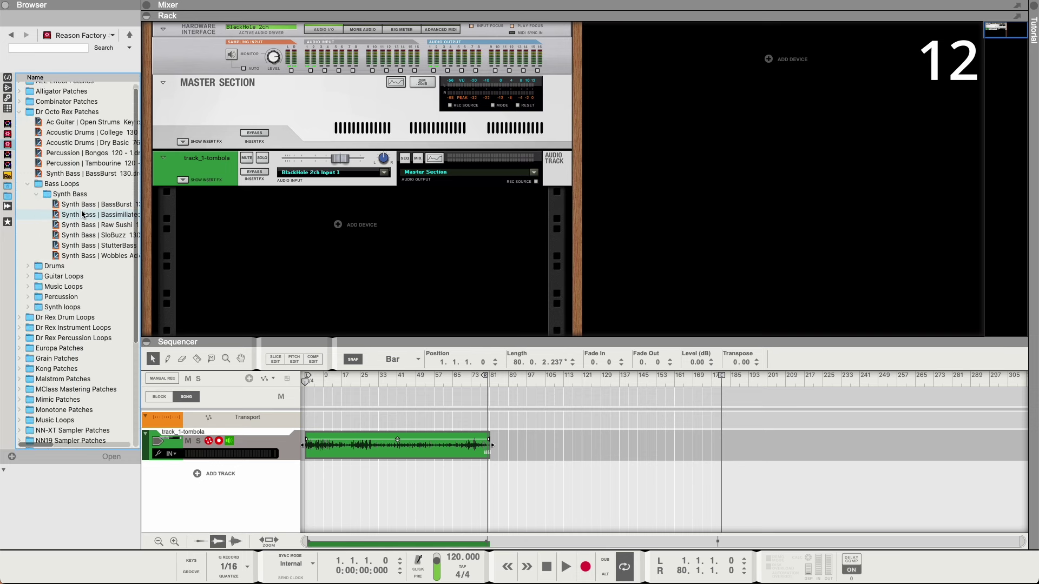
pyautogui.scroll(1, 72, 174)
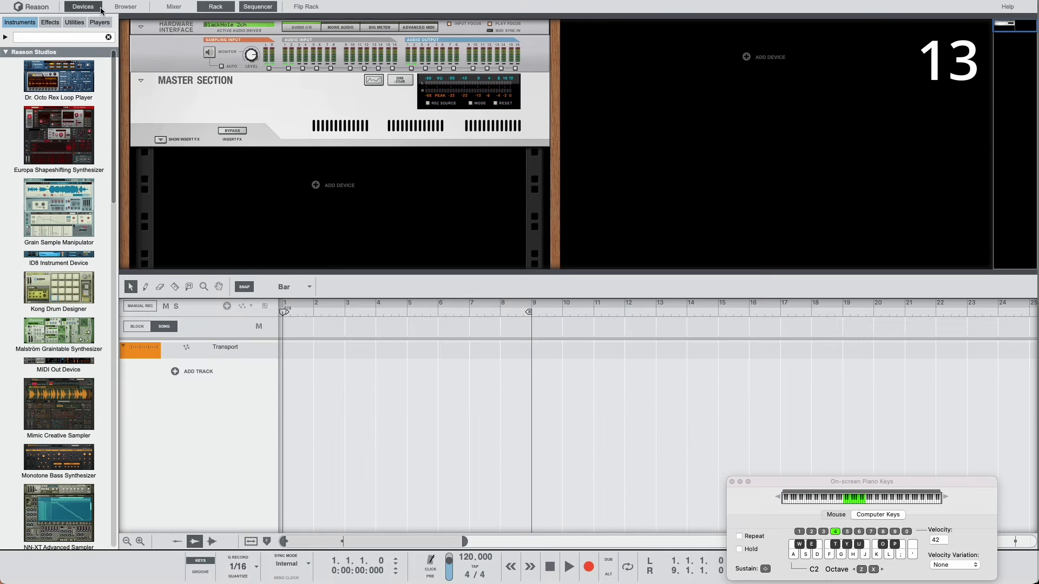
# Switch to Reason 13 and expand Beat Map, -Drum Device Patches and Kong under Rack Extensions in the Reason Library
pyautogui.click(125, 7)
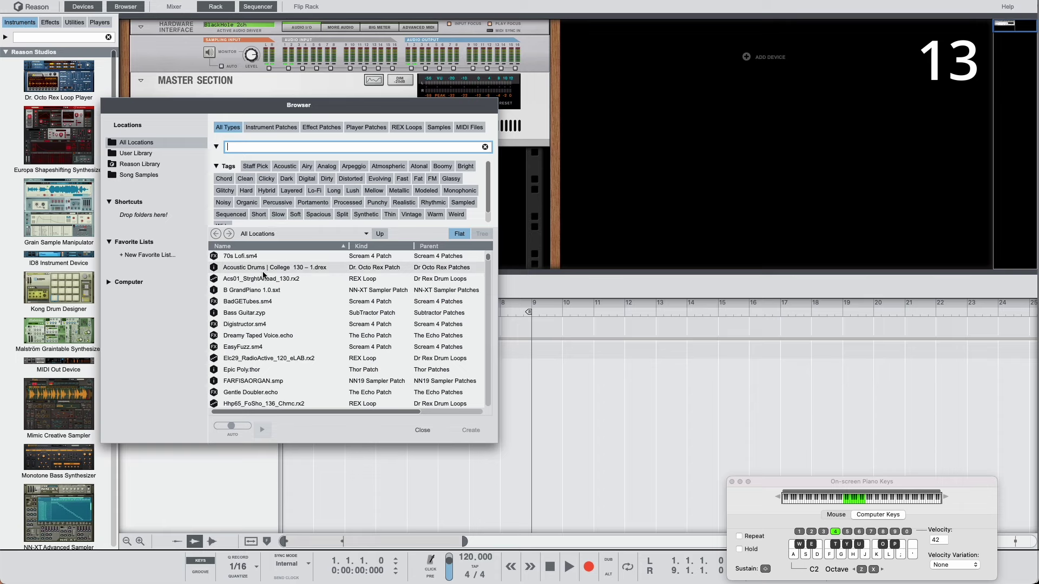
pyautogui.click(129, 155)
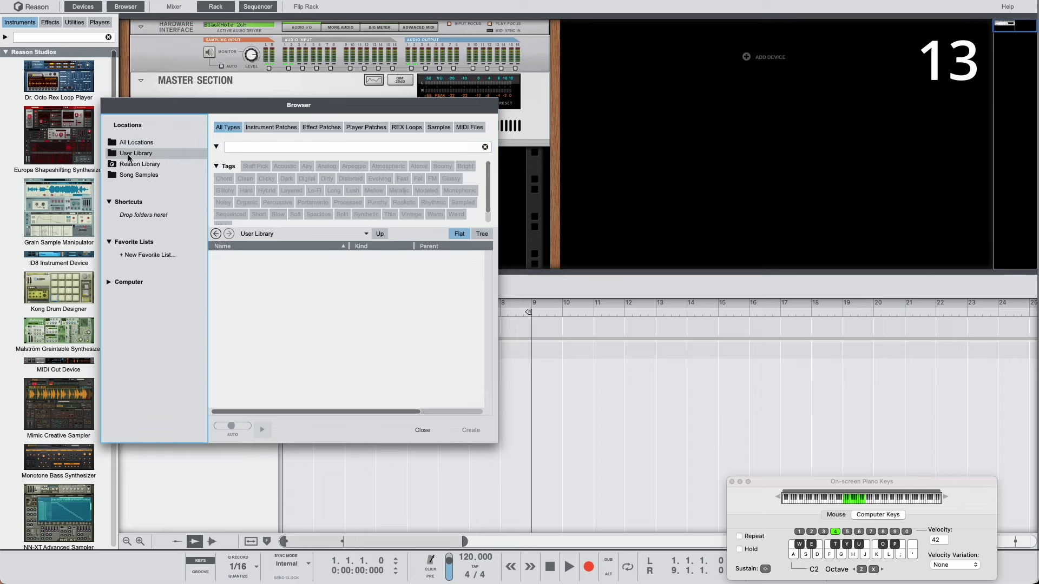
pyautogui.click(133, 164)
pyautogui.click(221, 277)
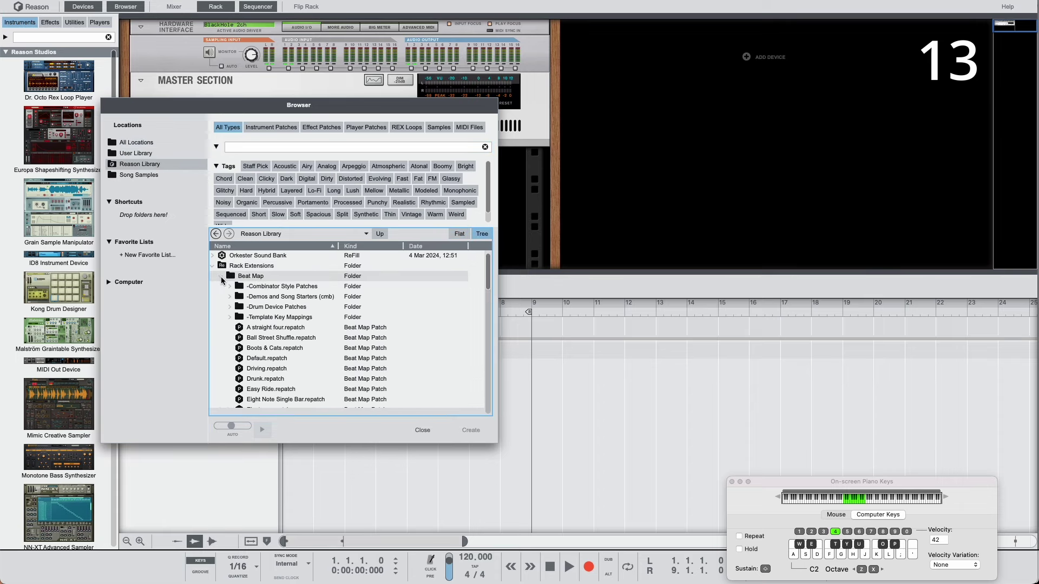
pyautogui.click(229, 307)
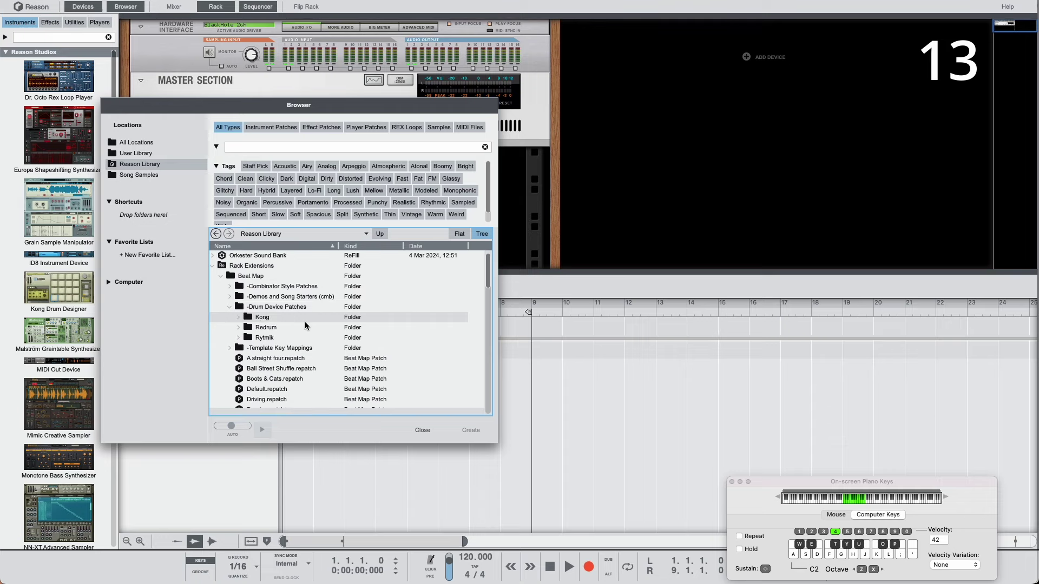
pyautogui.click(238, 317)
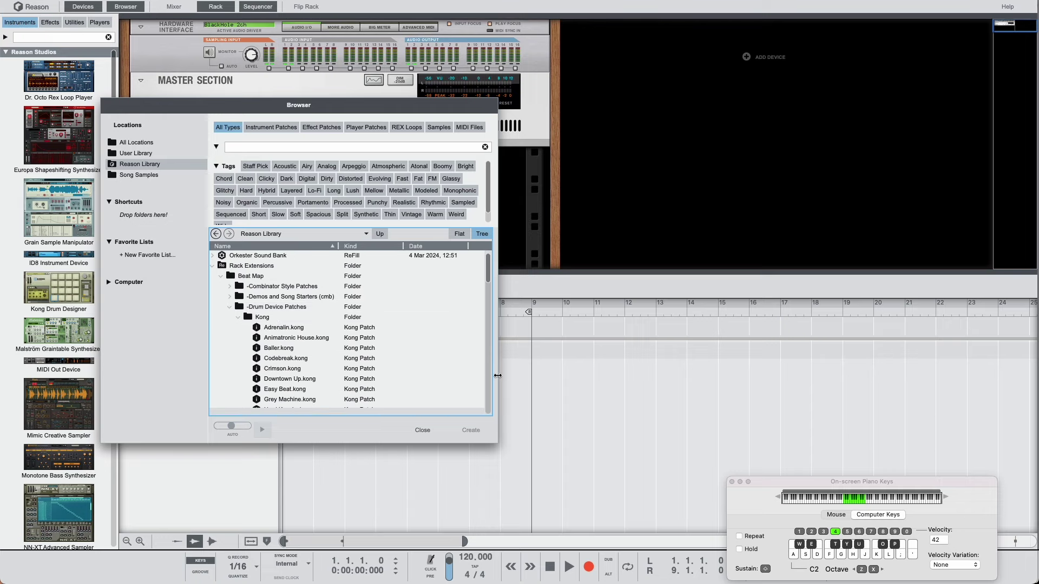
# Widen the floating Browser window and move it lower, clear of the Master Section
pyautogui.moveTo(497, 376); pyautogui.dragTo(721, 355)
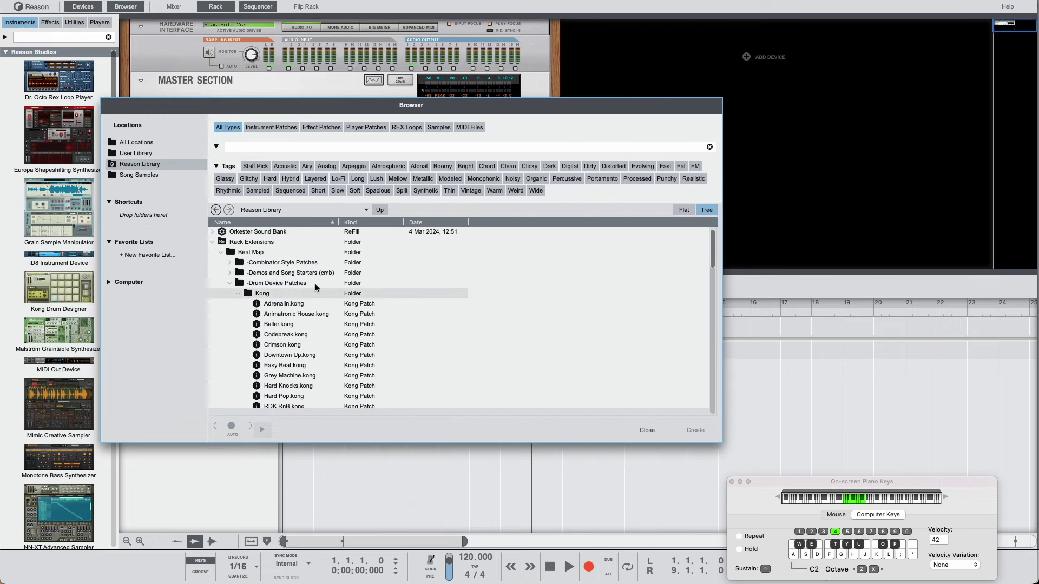
pyautogui.scroll(-5, 301, 278)
pyautogui.scroll(5, 303, 278)
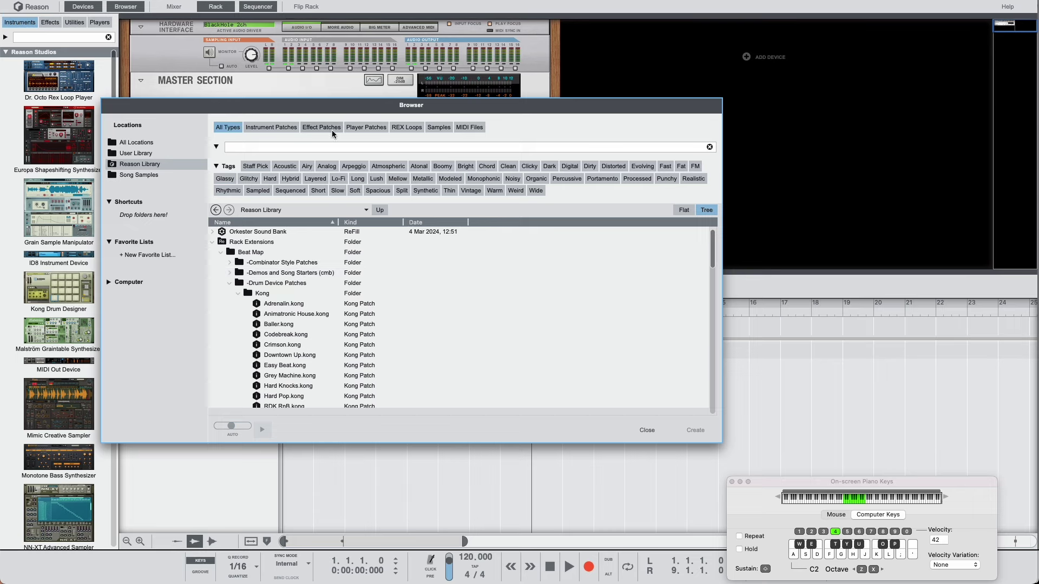
pyautogui.moveTo(340, 104); pyautogui.dragTo(381, 172)
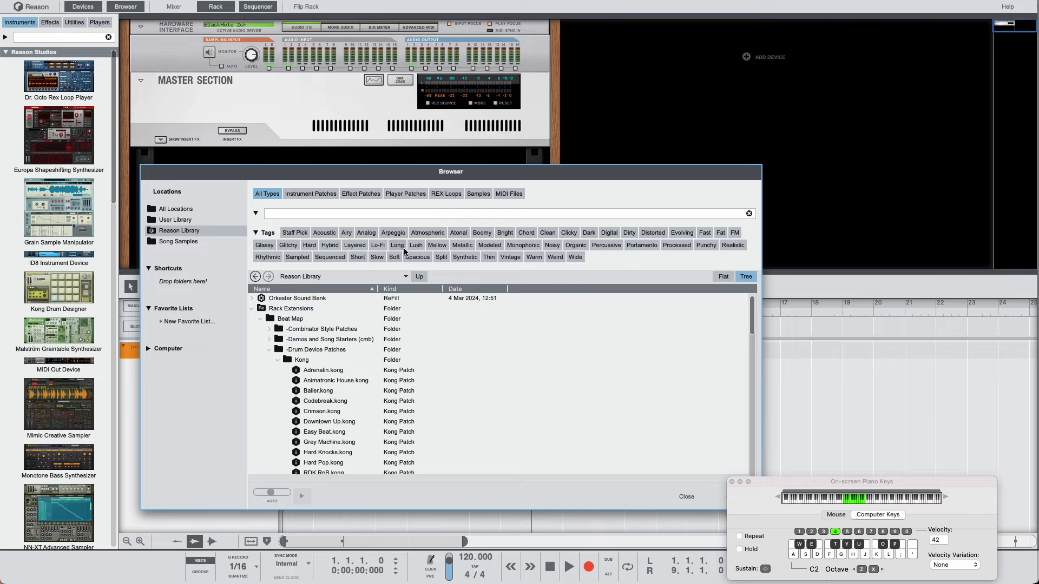
# Filter the Reason Library patches by the Dark and Acoustic tags, and close the Browser window
pyautogui.click(588, 234)
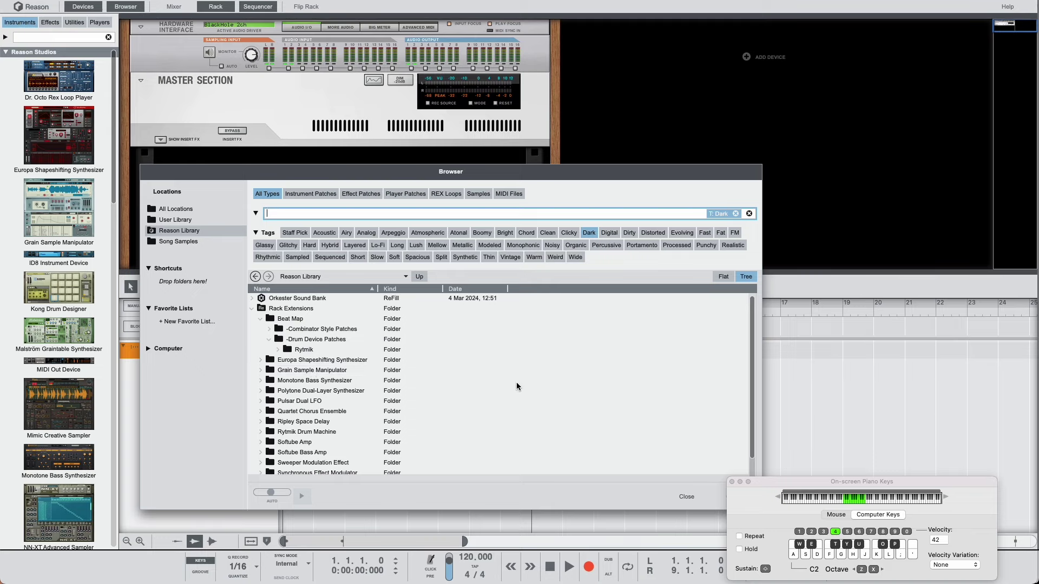
pyautogui.click(325, 232)
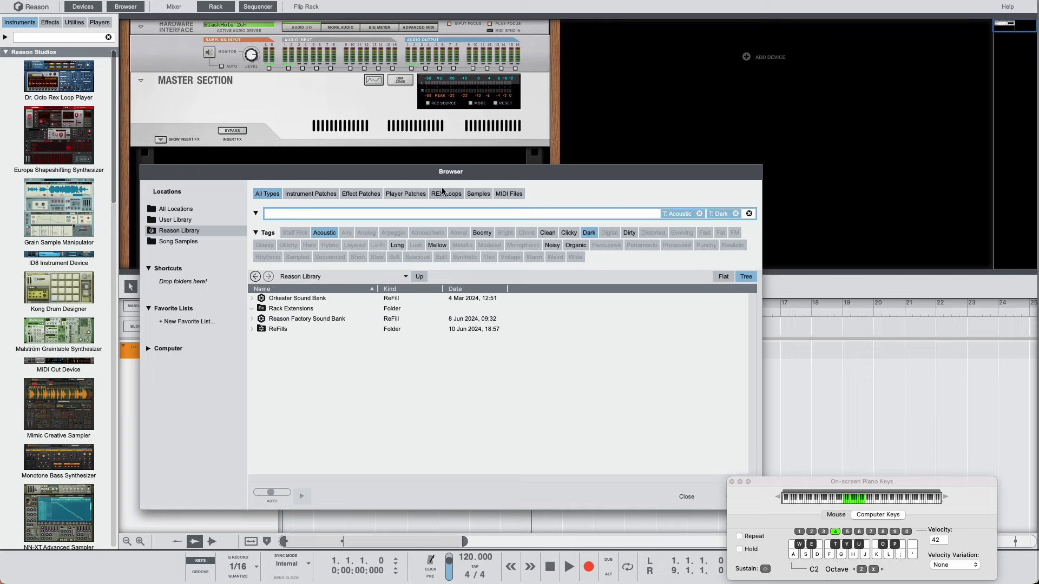
pyautogui.click(443, 173)
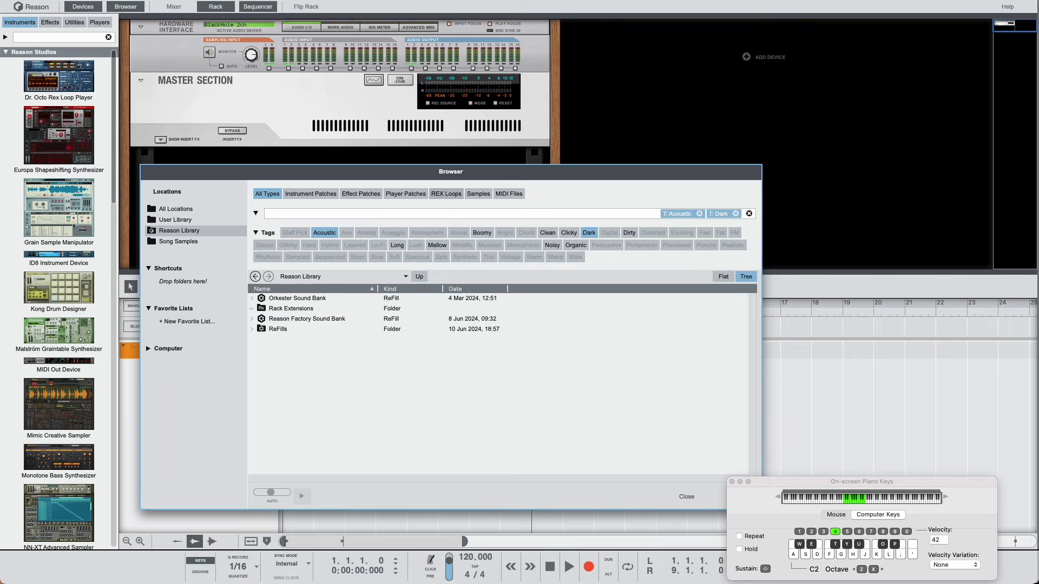
pyautogui.click(686, 497)
# Add a Thor Polysonic Synthesizer to the rack beneath the Master Section
pyautogui.scroll(-8, 60, 325)
pyautogui.moveTo(59, 435); pyautogui.dragTo(317, 175)
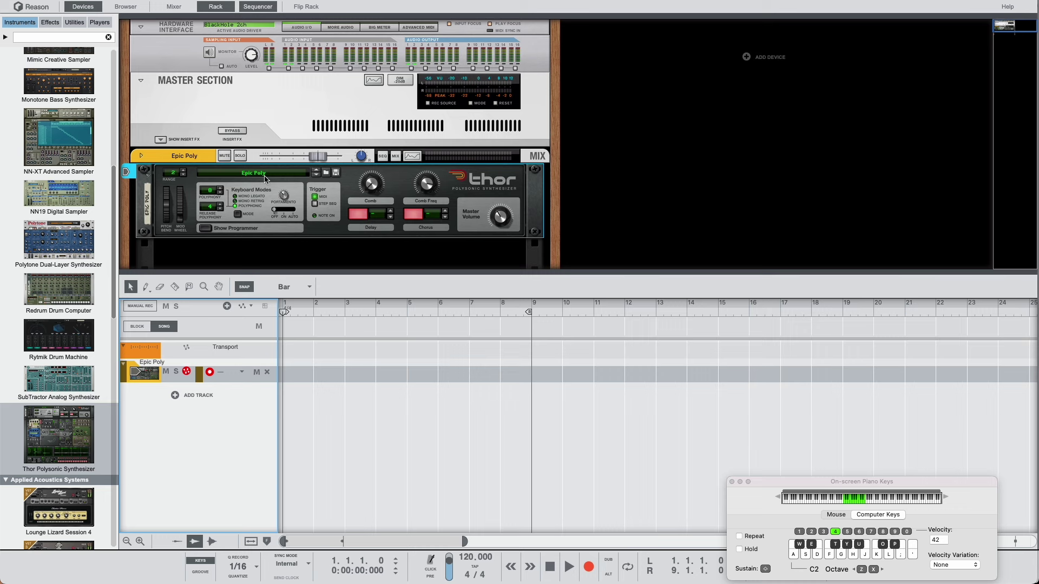
# Browse the Thor patches from the device, filter them by the Arpeggio tag and clear the filter
pyautogui.click(326, 172)
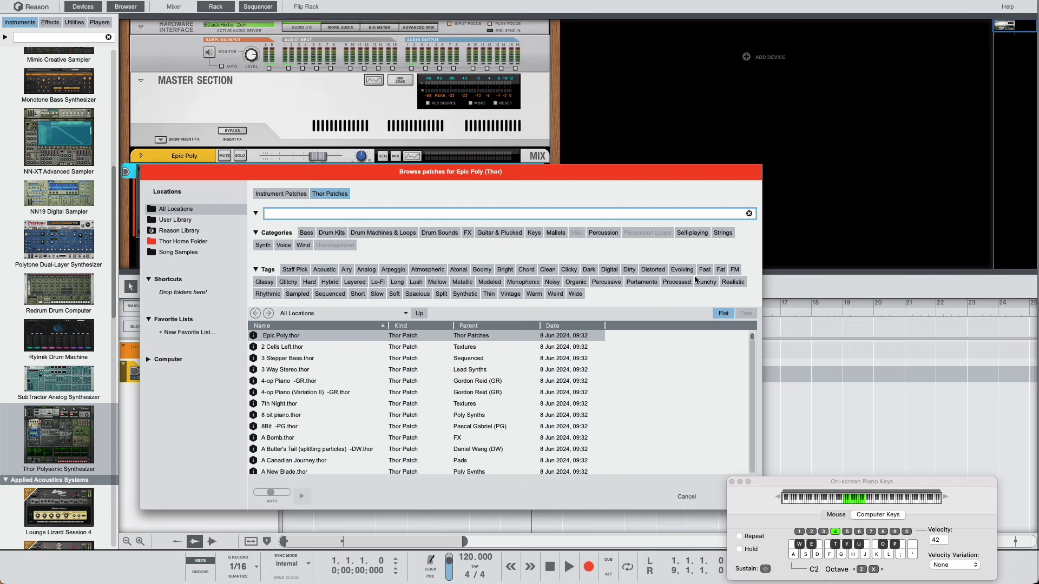
pyautogui.click(395, 270)
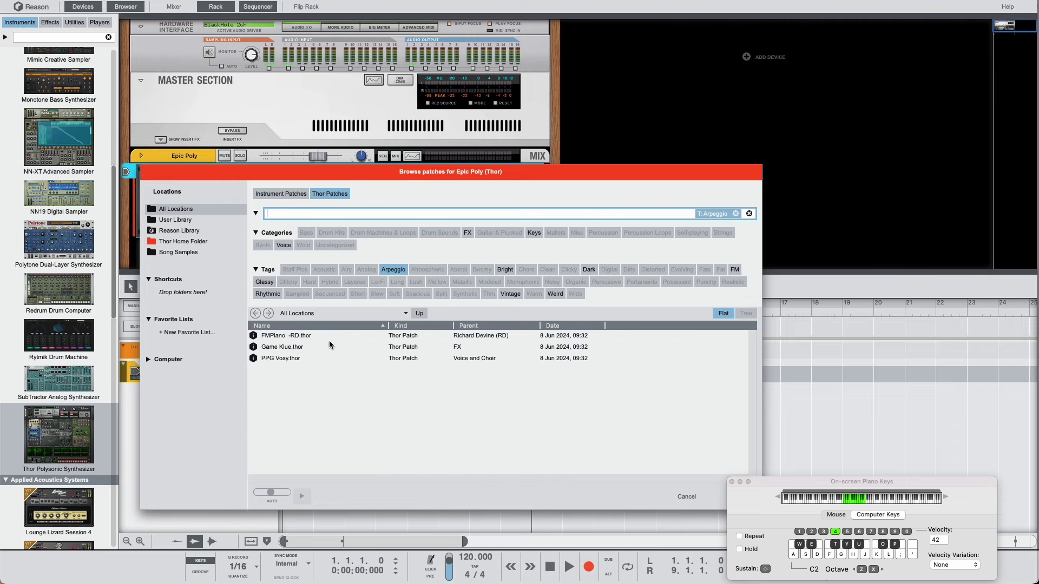
pyautogui.click(392, 270)
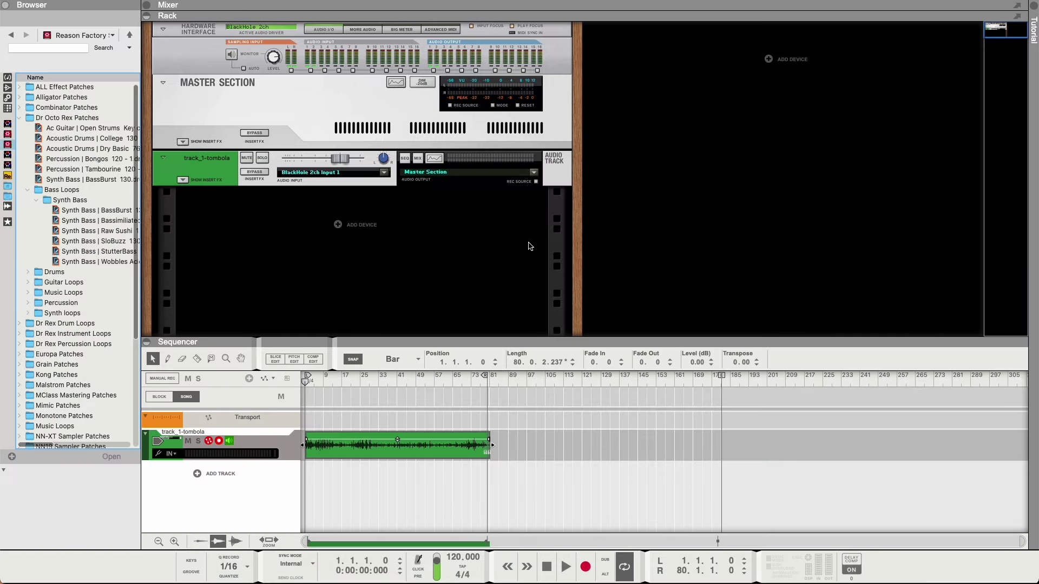
# Switch to Reason 12 and add a Thor synthesizer to the rack below the track_1-tombola audio track
pyautogui.click(7, 79)
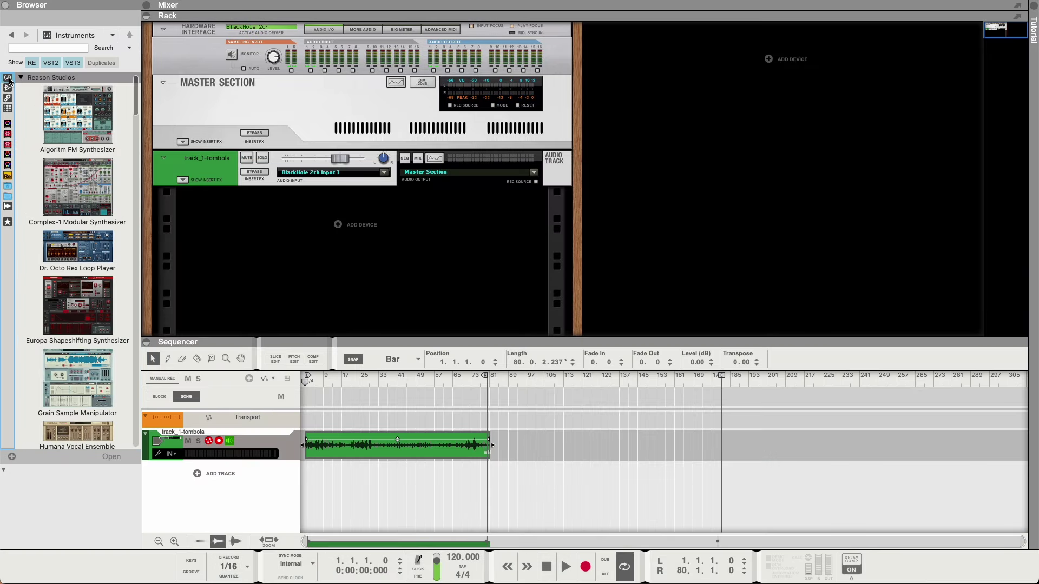
pyautogui.scroll(-5, 69, 382)
pyautogui.scroll(-5, 68, 381)
pyautogui.moveTo(77, 330); pyautogui.dragTo(281, 284)
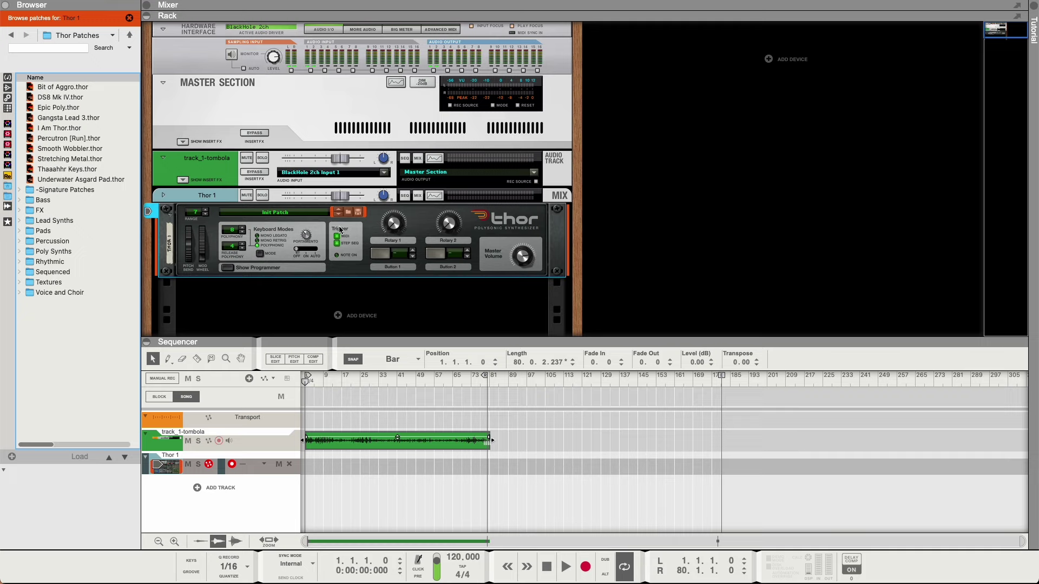
# Expand the -Signature Patches folder in Thor's patch list, and switch to Reason 13 to cancel its Thor patch browsing
pyautogui.click(20, 191)
pyautogui.click(27, 210)
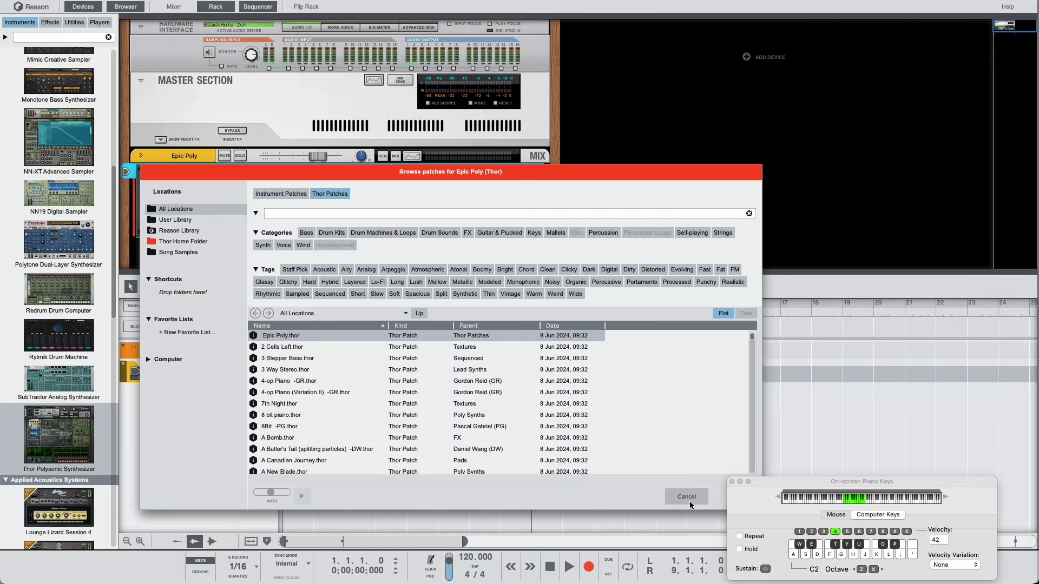
pyautogui.click(691, 502)
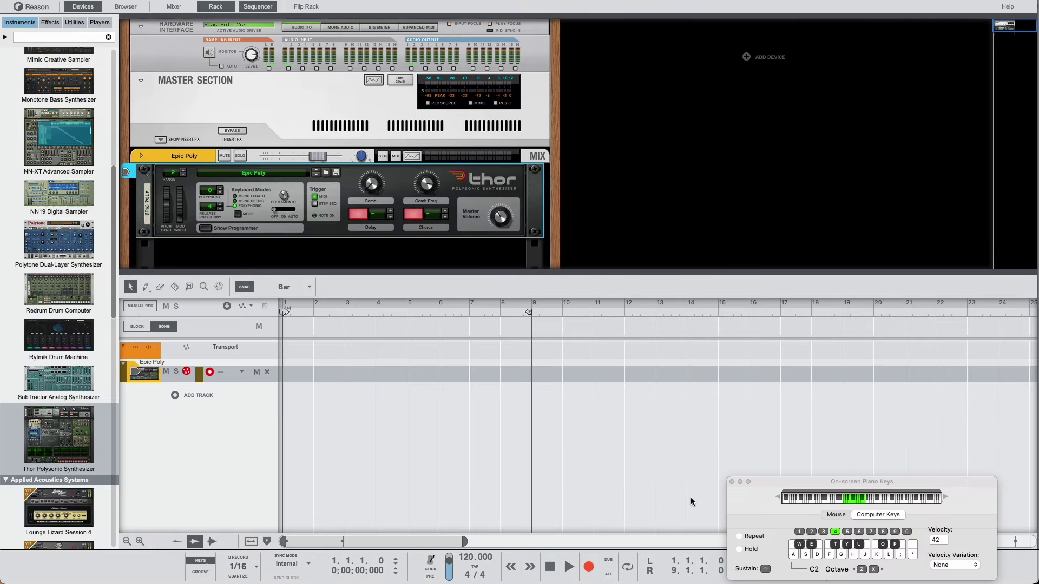
# Search the Reason 13 device list for "ste" and compare the matches under Instruments, Effects and Utilities
pyautogui.click(34, 38)
pyautogui.write('ste')
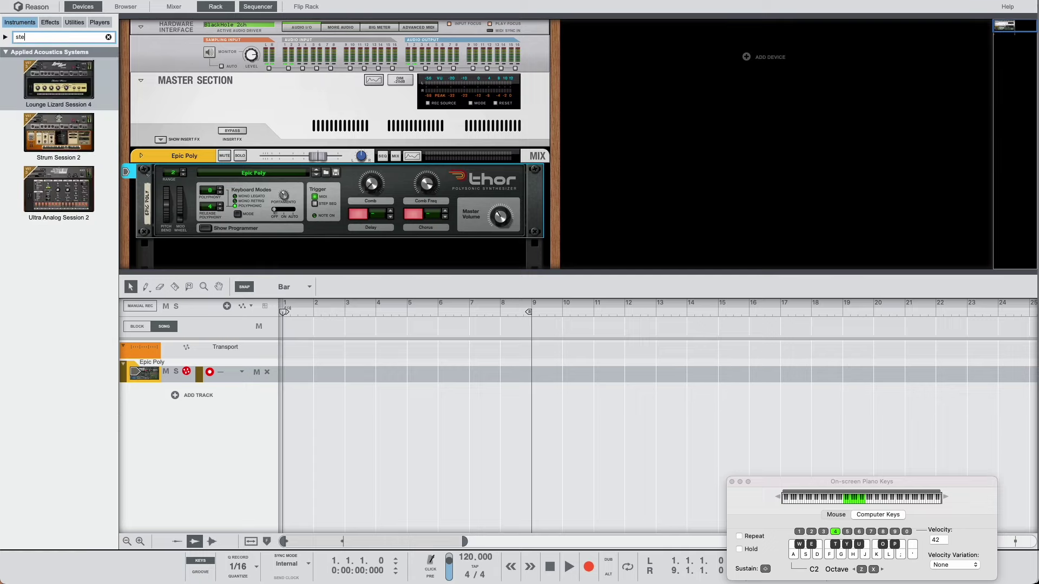
pyautogui.click(51, 24)
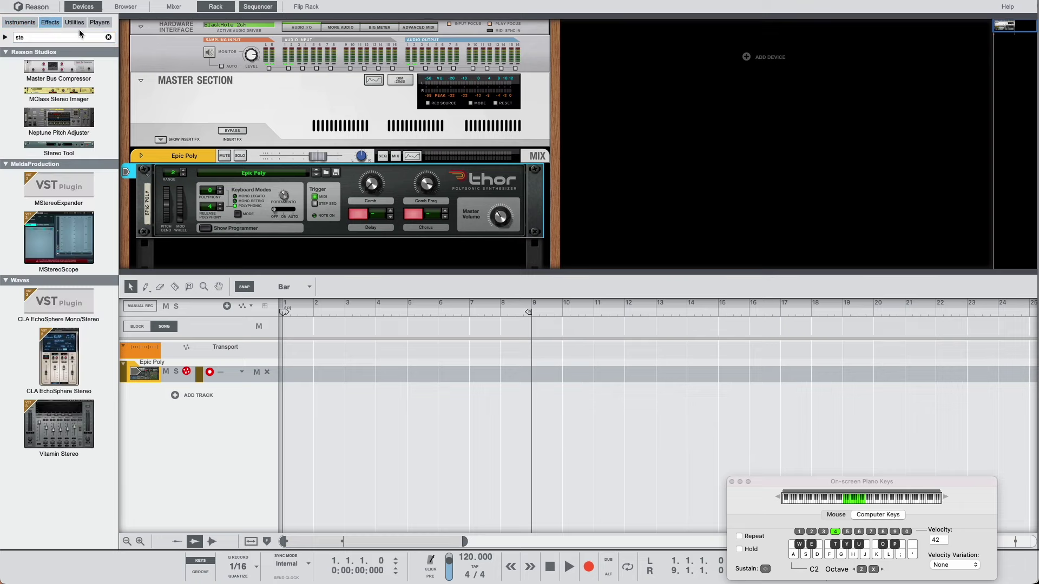
pyautogui.click(74, 22)
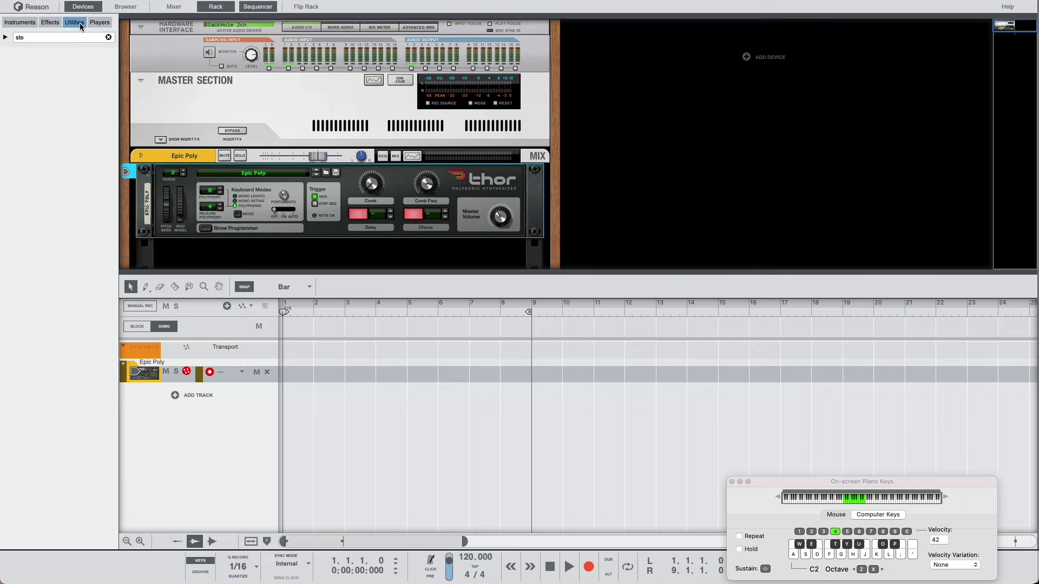
pyautogui.click(26, 25)
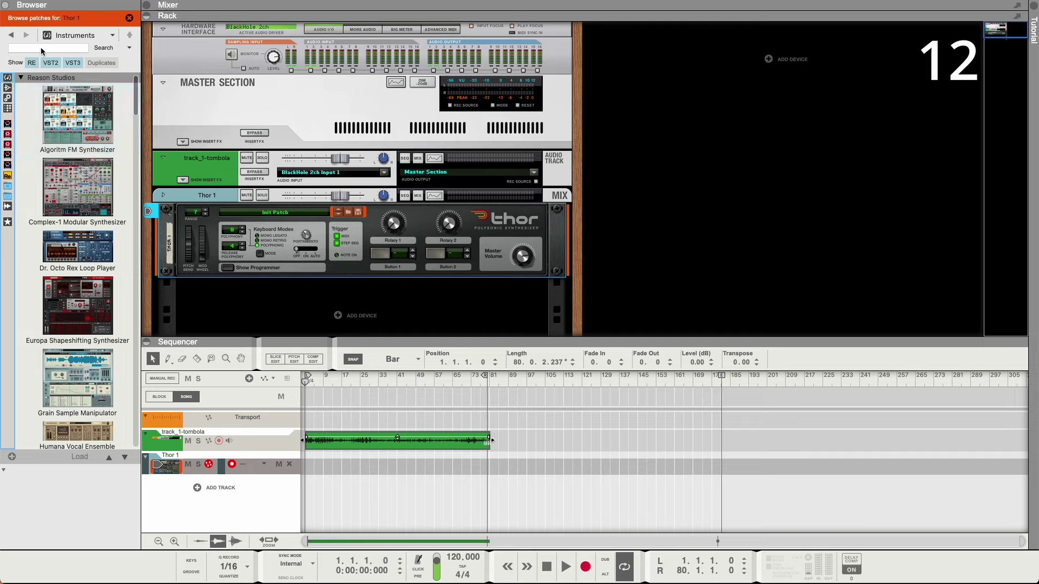
# Switch to Reason 12 and search its browser for "ste" among the instruments, and again among the effects
pyautogui.click(34, 49)
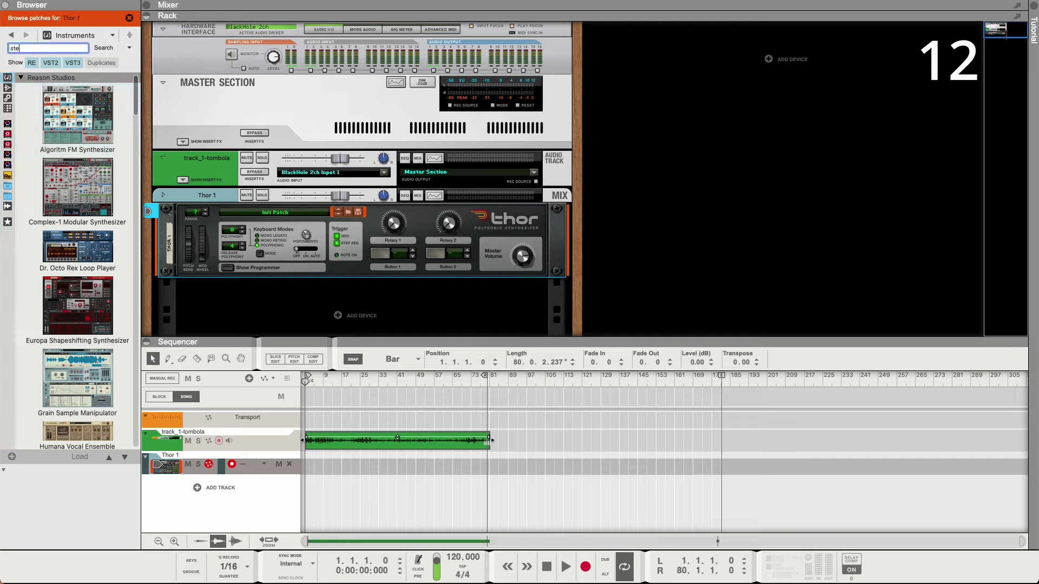
pyautogui.press('Return')
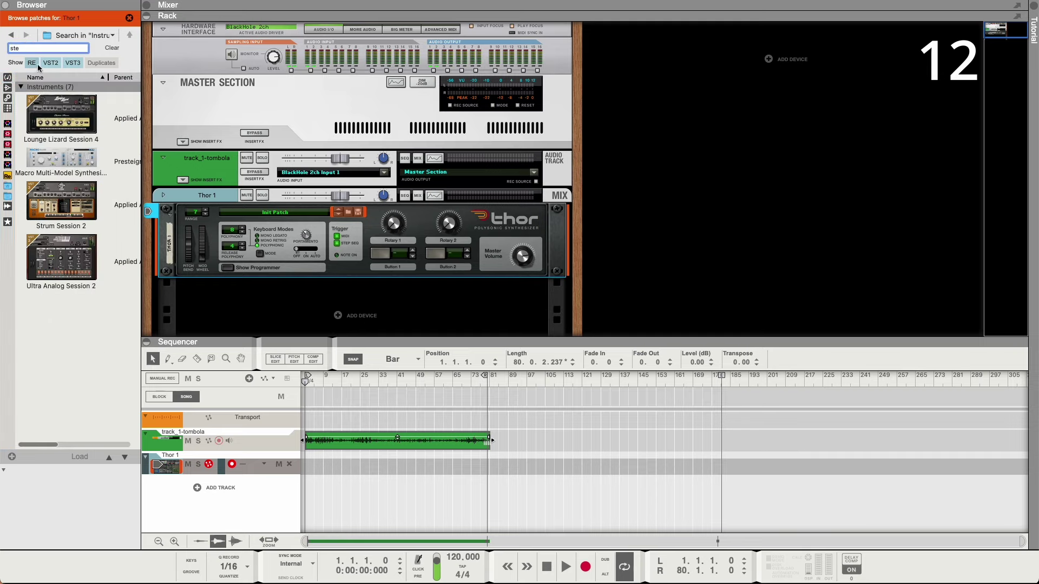
pyautogui.click(7, 88)
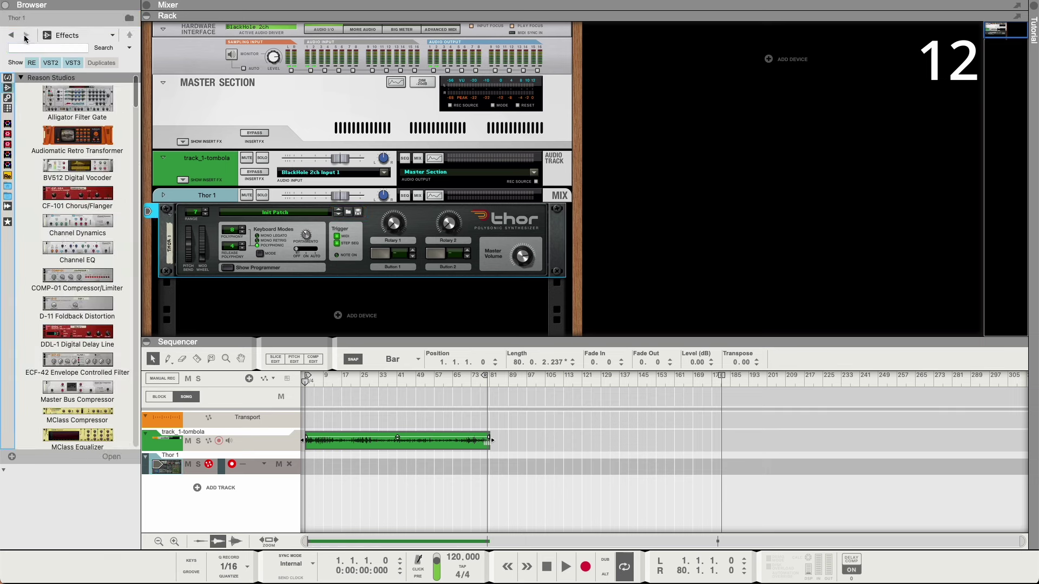
pyautogui.click(21, 49)
pyautogui.press('Return')
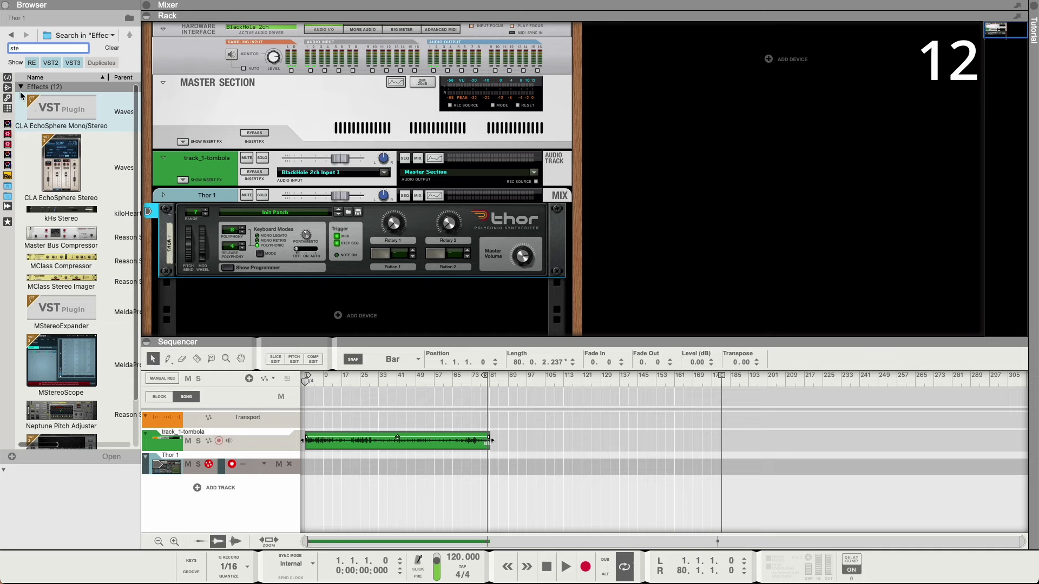
# Look through the Reason 12 device categories and enter "ste" as the browser search term again
pyautogui.click(8, 78)
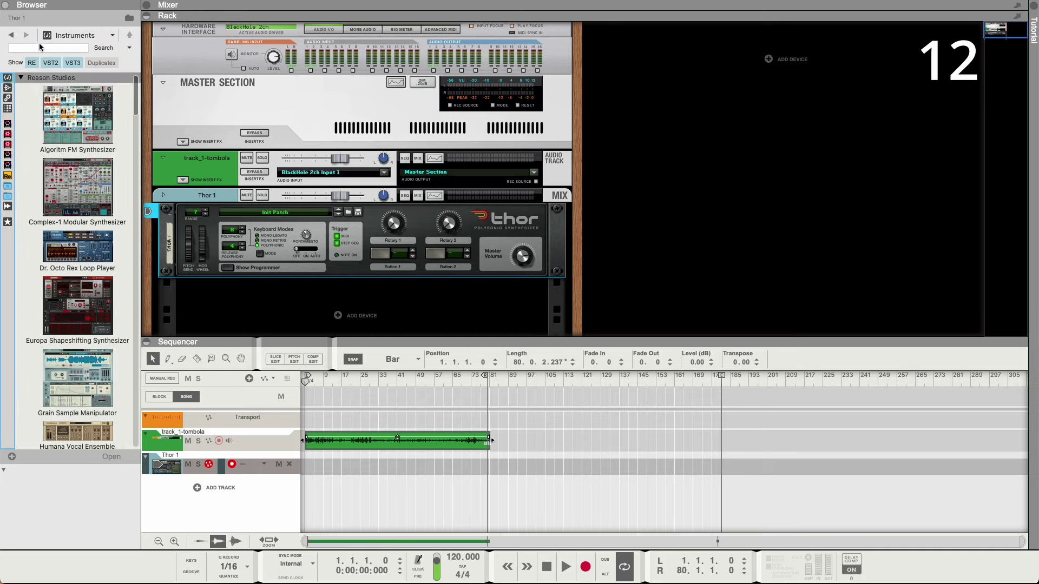
pyautogui.click(8, 109)
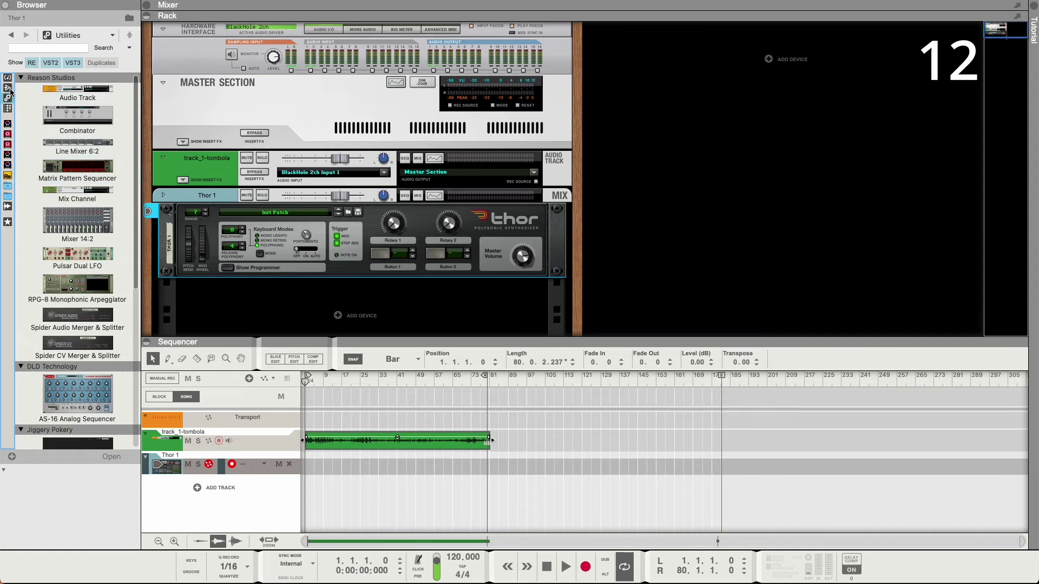
pyautogui.click(9, 90)
pyautogui.click(8, 98)
pyautogui.click(39, 49)
pyautogui.write('ste')
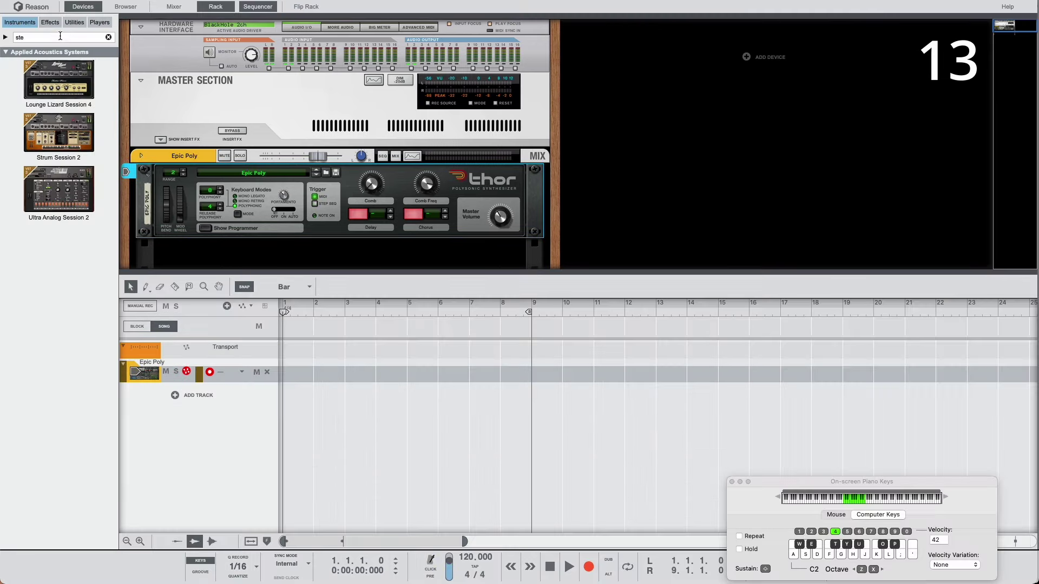
# Switch to Reason 13 and look through the Effects, Utilities and Players categories with the "ste" search kept
pyautogui.click(49, 22)
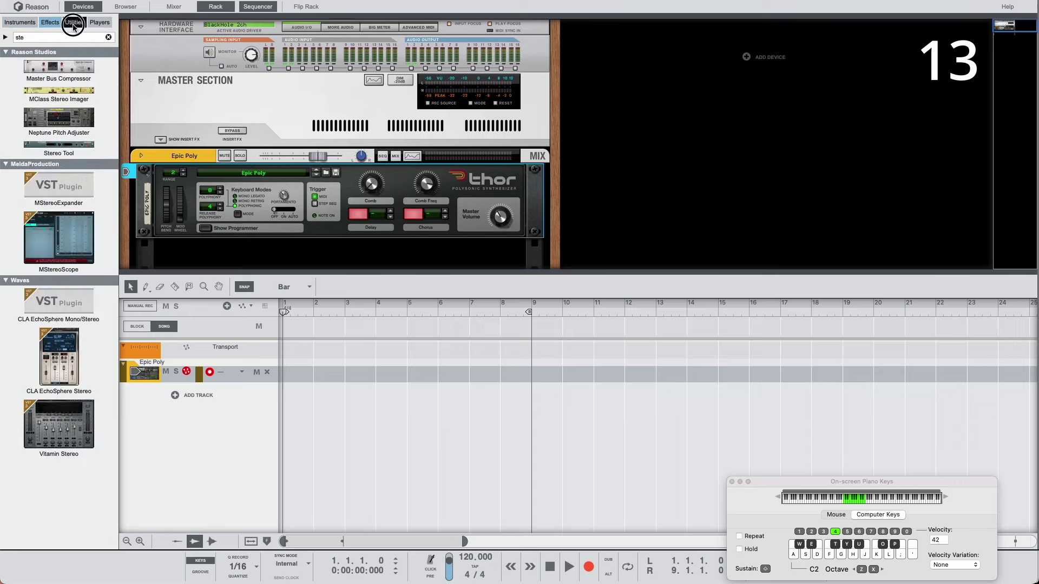
pyautogui.click(73, 25)
pyautogui.click(99, 25)
pyautogui.click(67, 24)
pyautogui.click(53, 24)
# Collapse the Reason Studios group in the effects matching the "ste" search
pyautogui.click(33, 37)
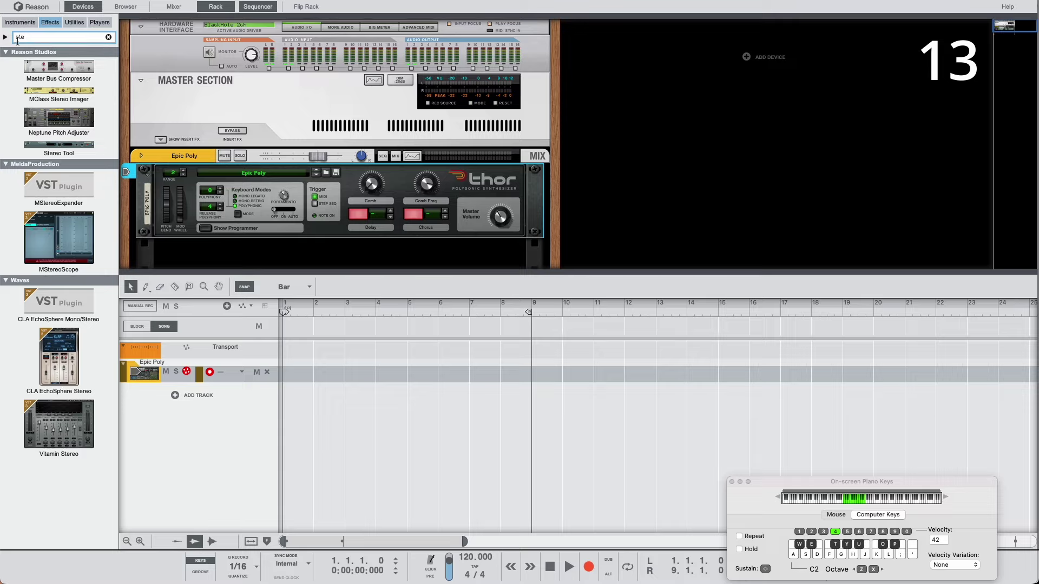
pyautogui.click(14, 72)
pyautogui.click(44, 38)
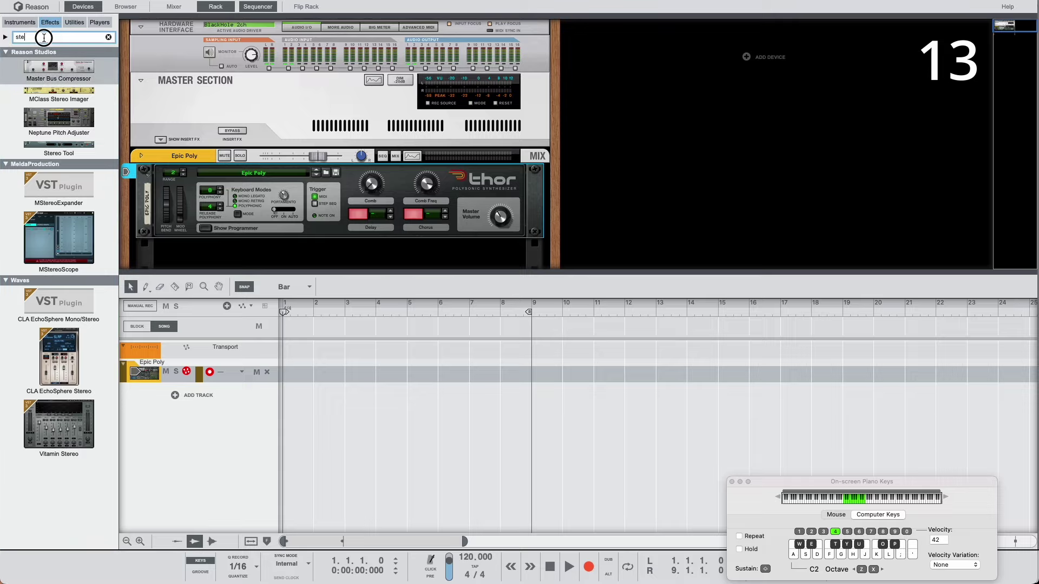
pyautogui.click(44, 38)
pyautogui.click(90, 49)
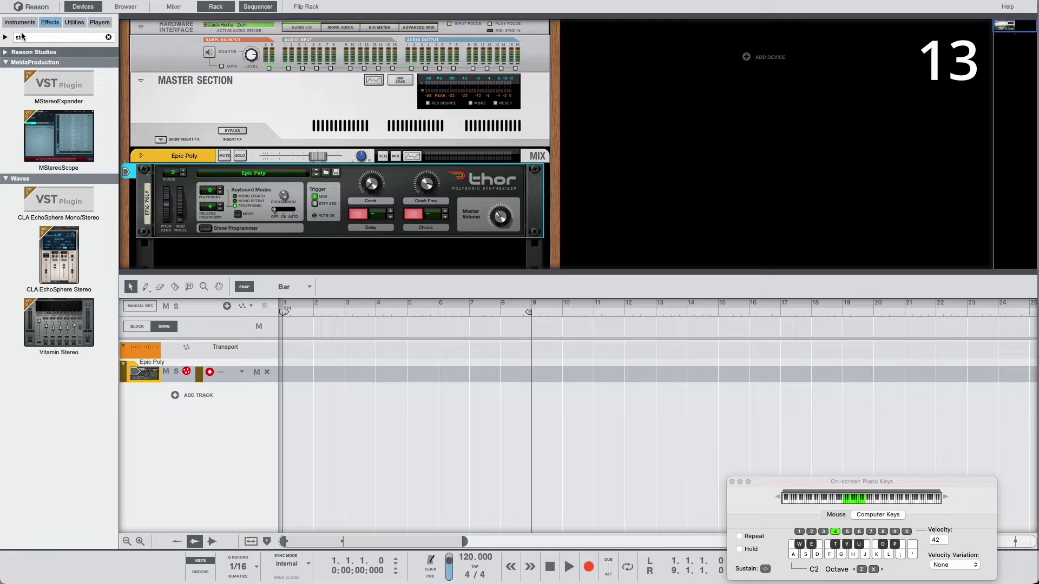
# Clear the "ste" search term from the effects device list
pyautogui.click(25, 35)
pyautogui.click(26, 36)
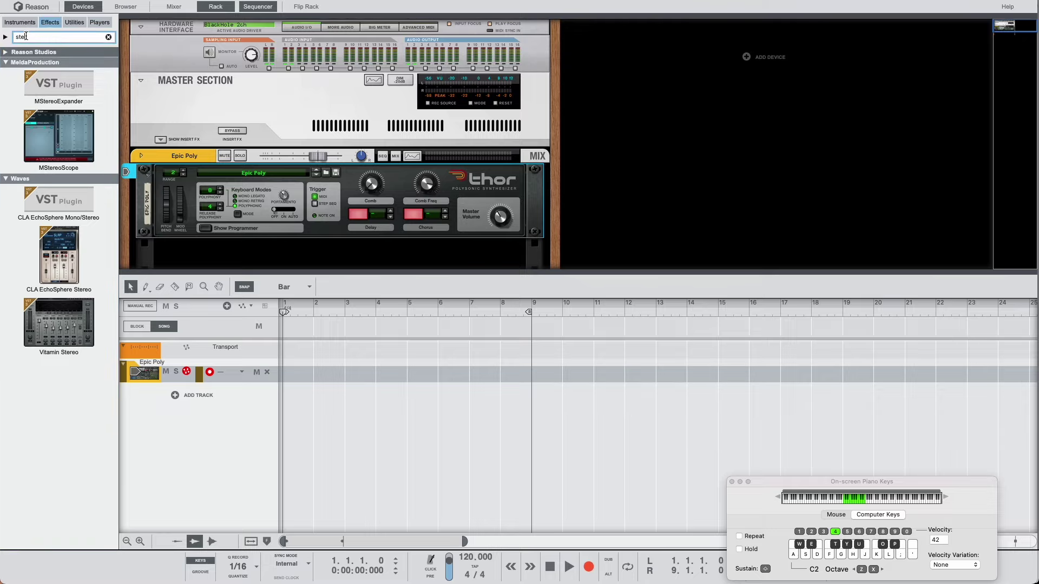
pyautogui.doubleClick(23, 38)
pyautogui.press('Return')
pyautogui.click(20, 39)
pyautogui.click(20, 39)
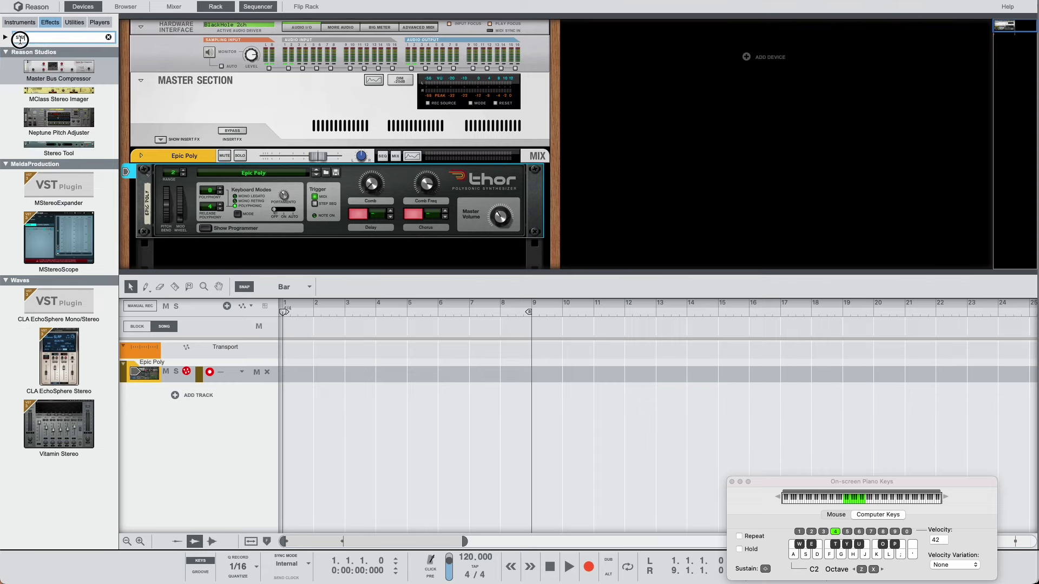
pyautogui.doubleClick(20, 39)
pyautogui.press('BackSpace')
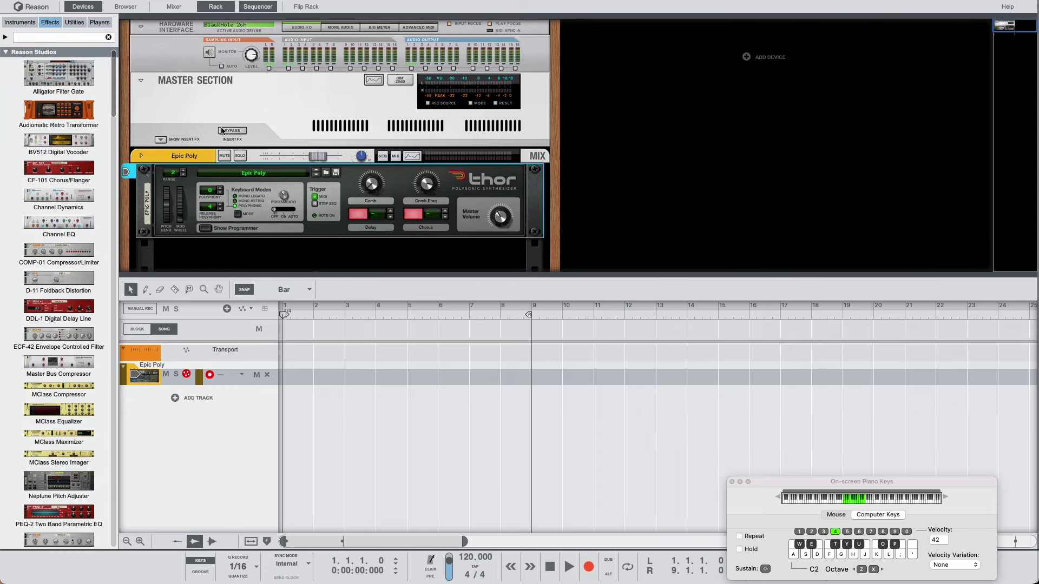
# Show the mixer above the rack, and hide and restore the rack and the sequencer
pyautogui.click(183, 12)
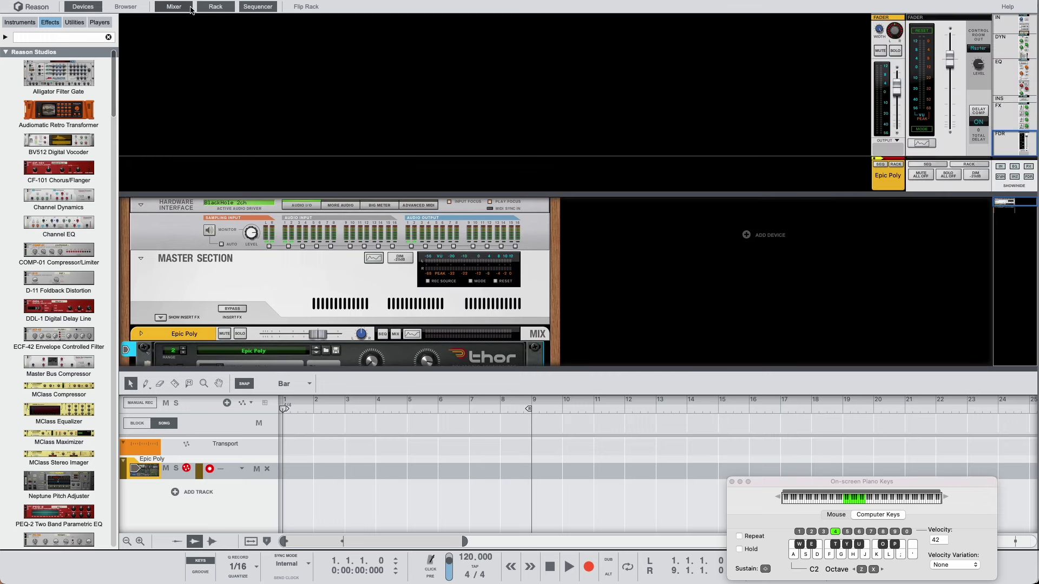
pyautogui.click(213, 7)
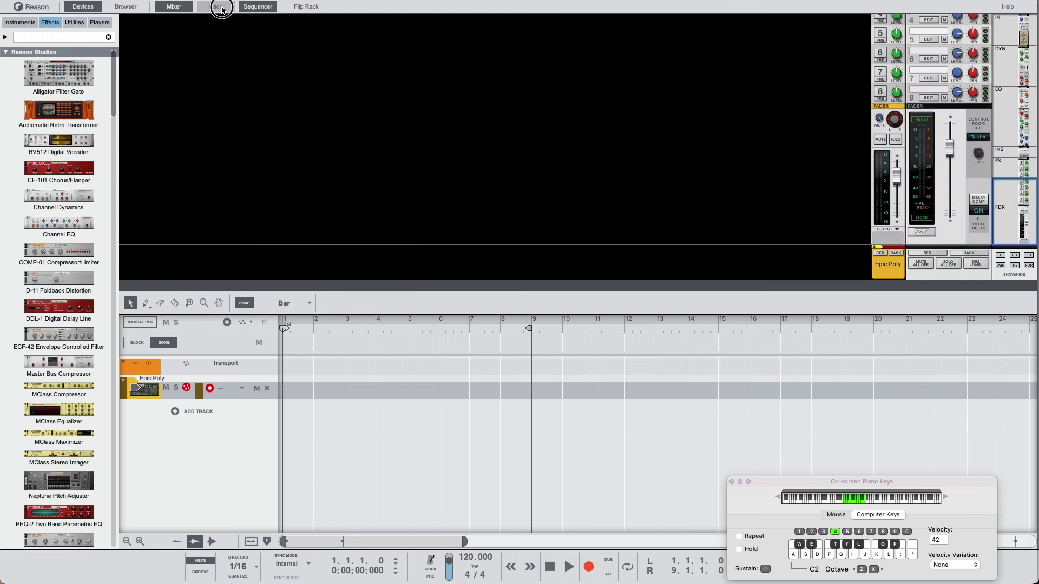
pyautogui.click(219, 7)
pyautogui.click(244, 7)
pyautogui.click(246, 8)
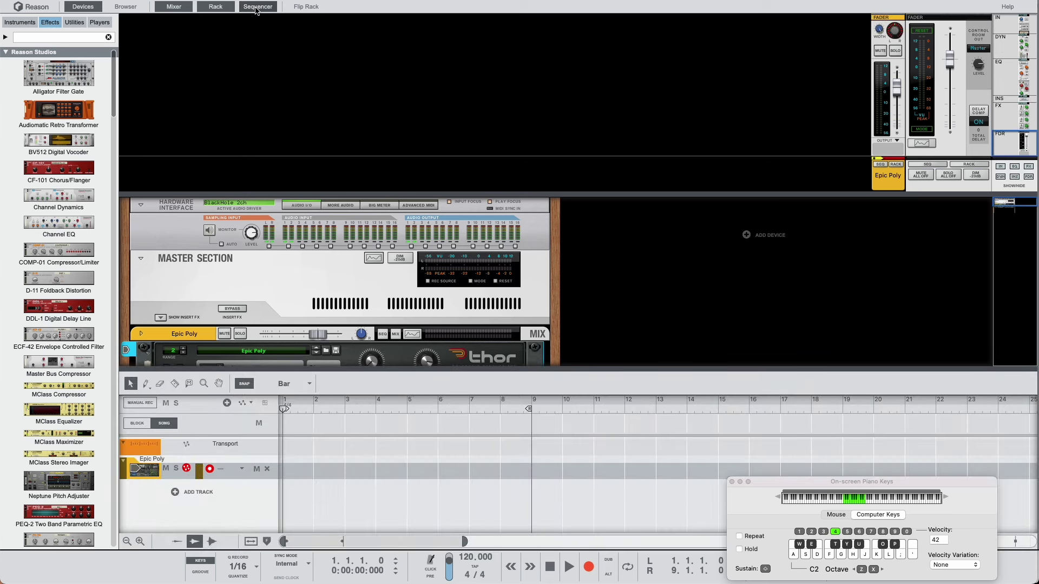
# Flip the rack to inspect its rear cabling and return it to the front side
pyautogui.click(305, 6)
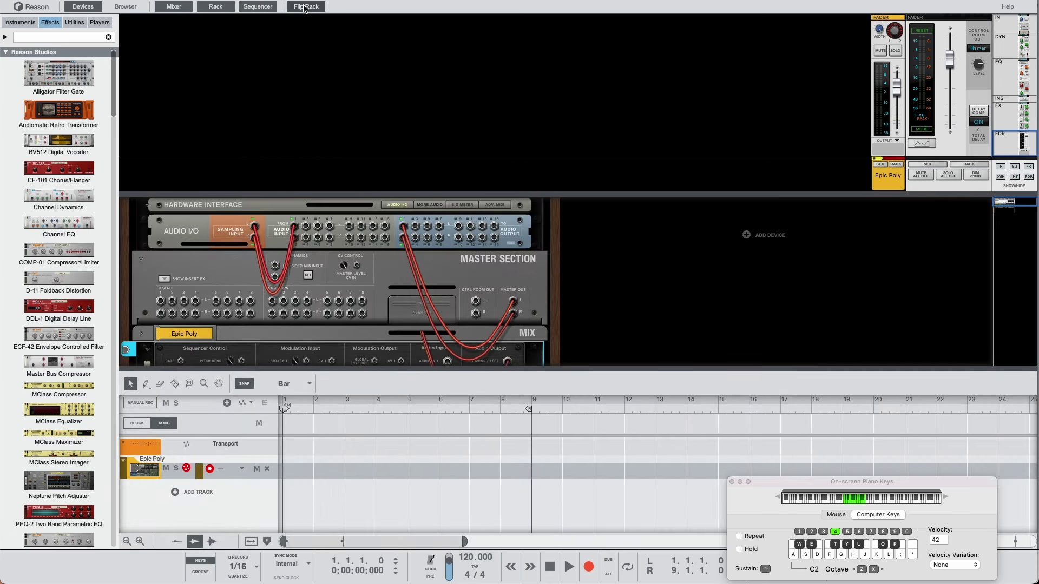
pyautogui.click(306, 6)
pyautogui.click(305, 6)
pyautogui.click(305, 6)
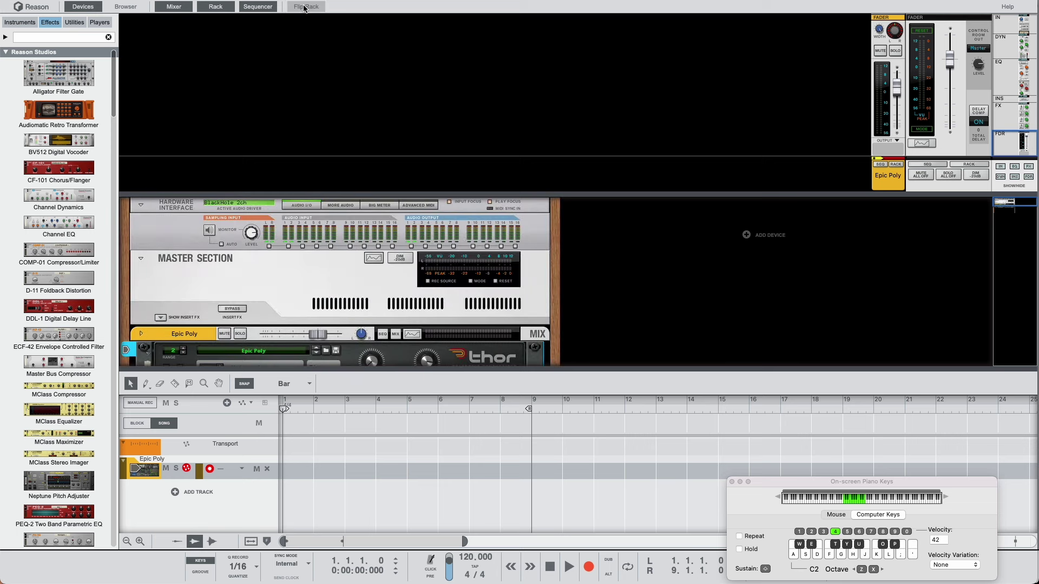
# Display the mixer view on its own, followed by the rack view on its own
pyautogui.click(198, 13)
pyautogui.click(199, 13)
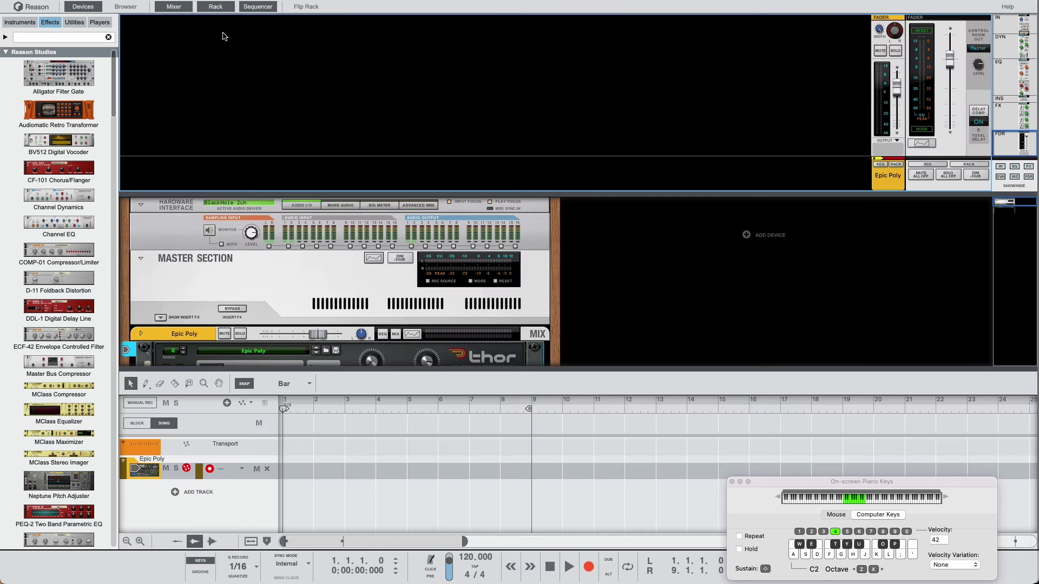
pyautogui.press('F5')
pyautogui.press('F5')
pyautogui.press('F6')
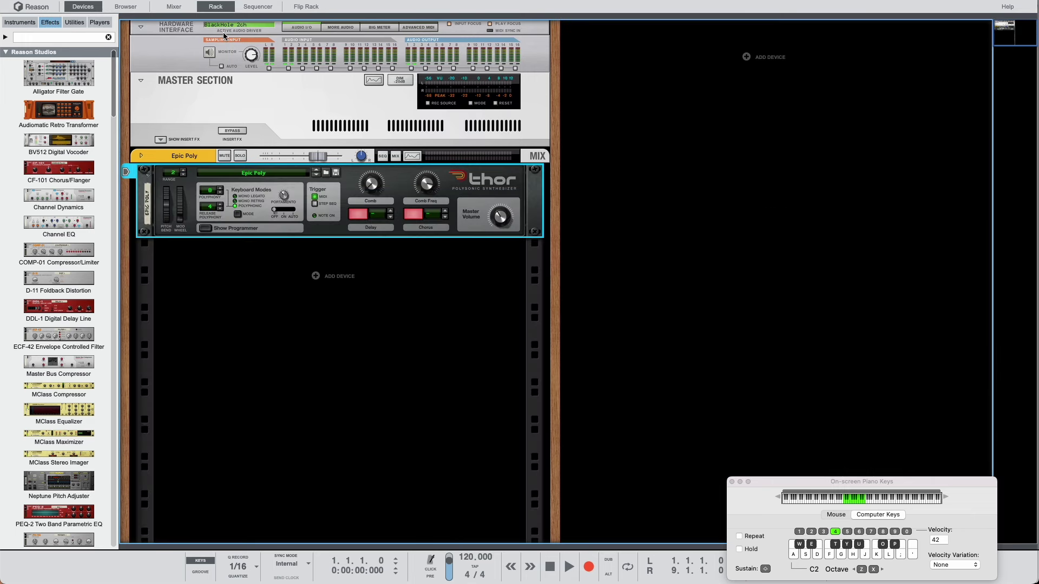
pyautogui.press('F6')
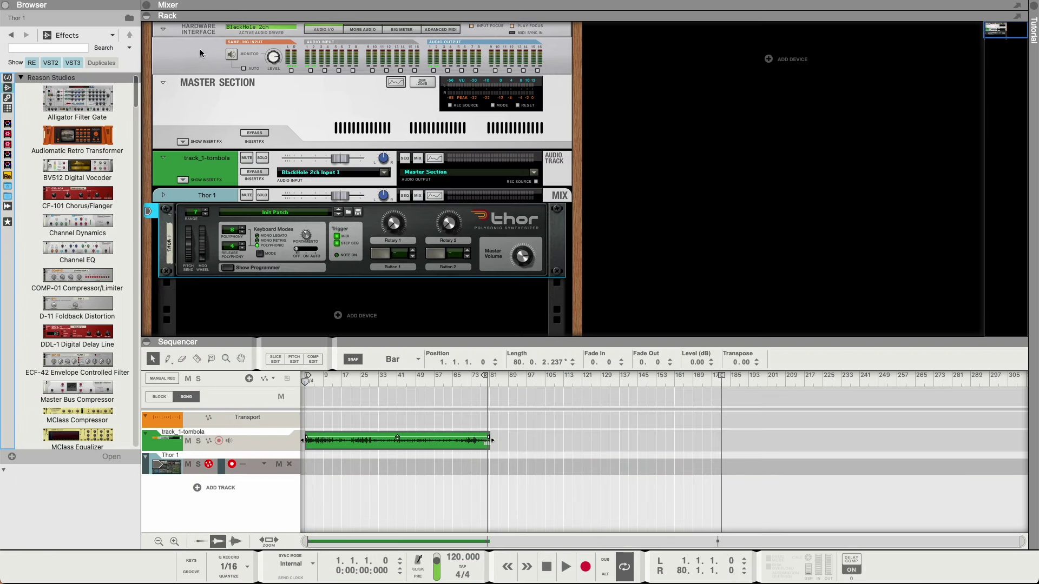
# Switch to Reason 12 and expand and collapse its mixer and rack areas for comparison
pyautogui.click(148, 6)
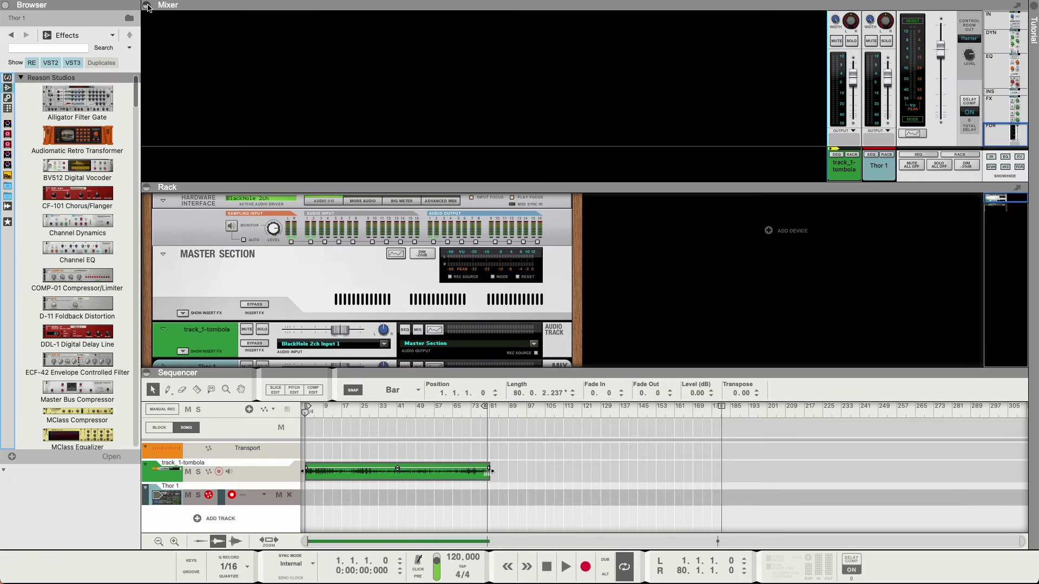
pyautogui.click(149, 7)
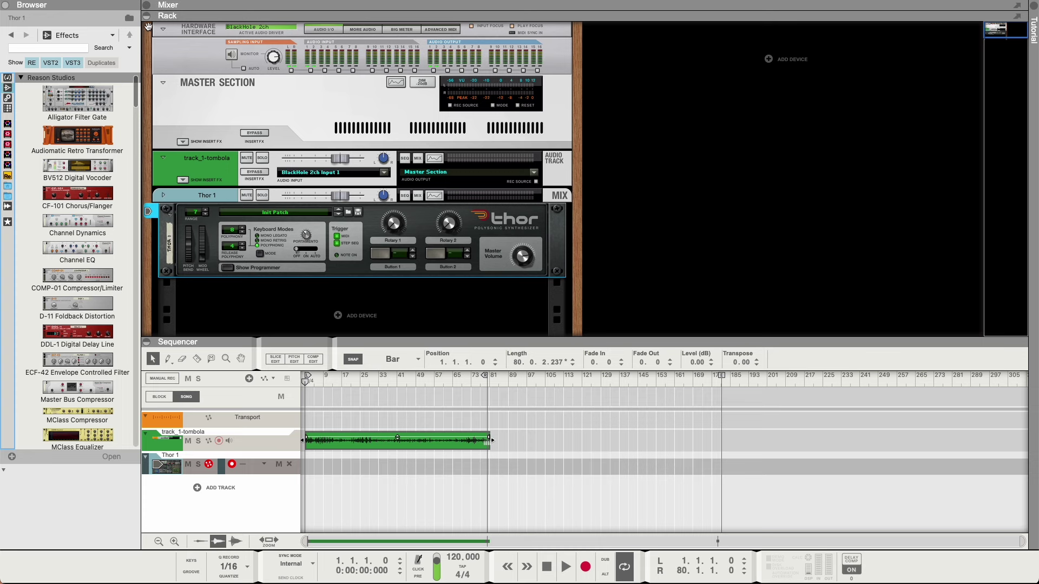
pyautogui.click(149, 17)
pyautogui.click(149, 16)
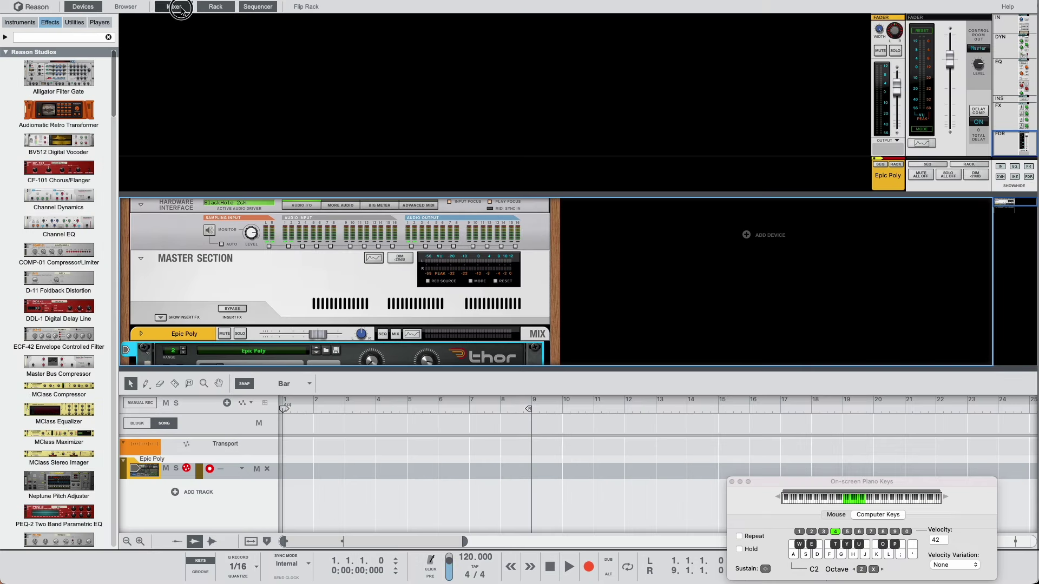
# Switch to Reason 13 and toggle the mixer repeatedly, leaving only the rack and the sequencer shown
pyautogui.click(186, 8)
pyautogui.click(186, 9)
pyautogui.click(186, 8)
pyautogui.click(186, 8)
pyautogui.click(186, 9)
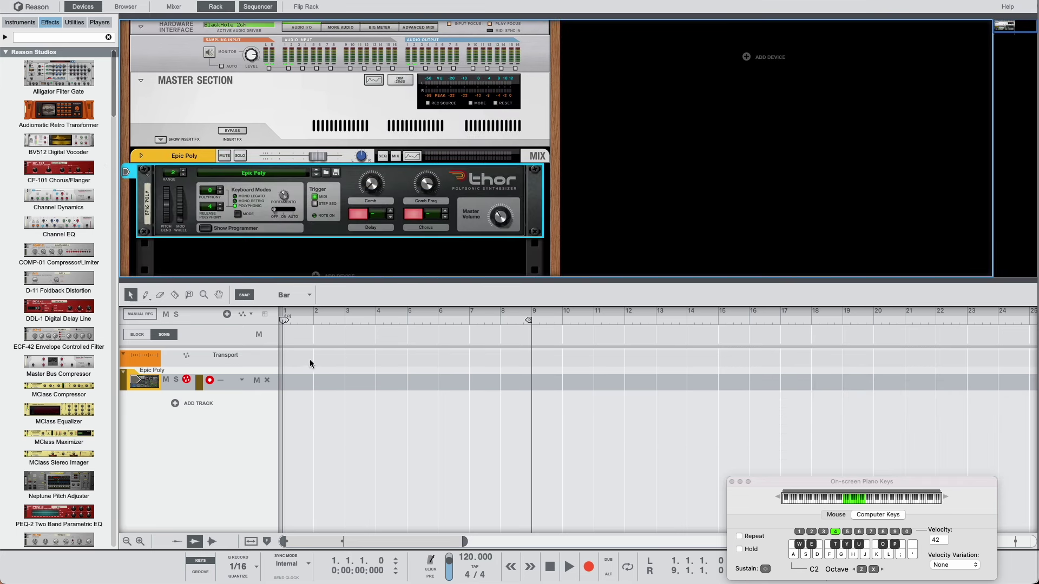
# Enlarge the rack area above the sequencer and open the Matrix 1 clip in the note editor
pyautogui.moveTo(327, 281); pyautogui.dragTo(328, 327)
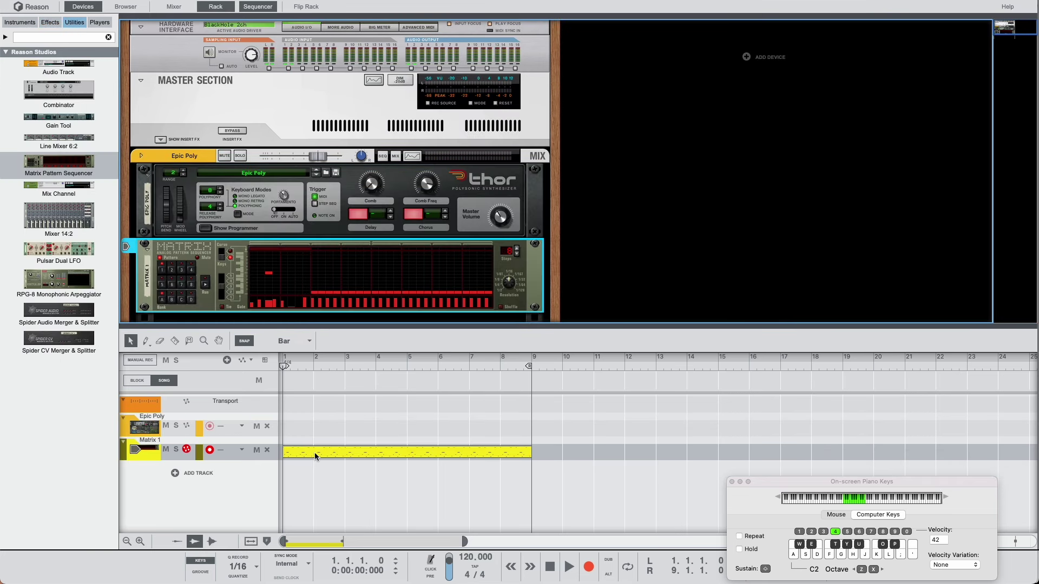
pyautogui.click(313, 453)
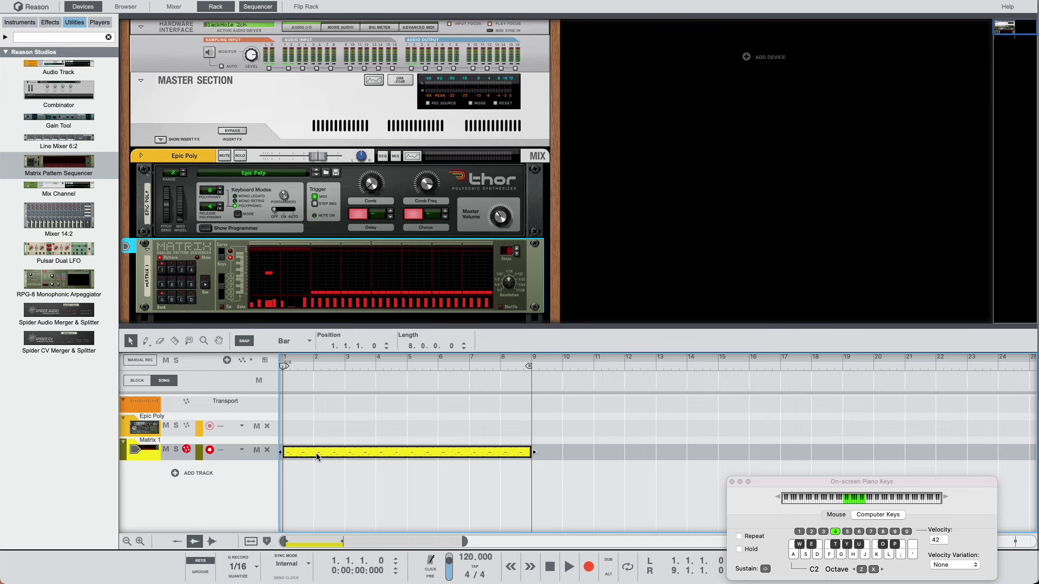
pyautogui.doubleClick(316, 452)
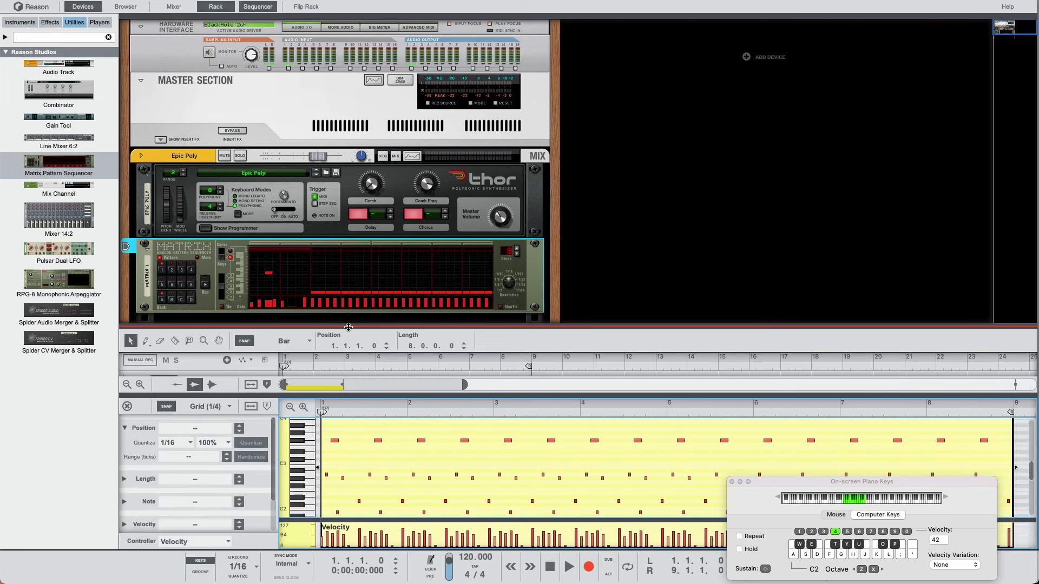
# Extend the sequencer over the whole rack area and enlarge the note editor below the arrangement
pyautogui.moveTo(347, 327); pyautogui.dragTo(355, 178)
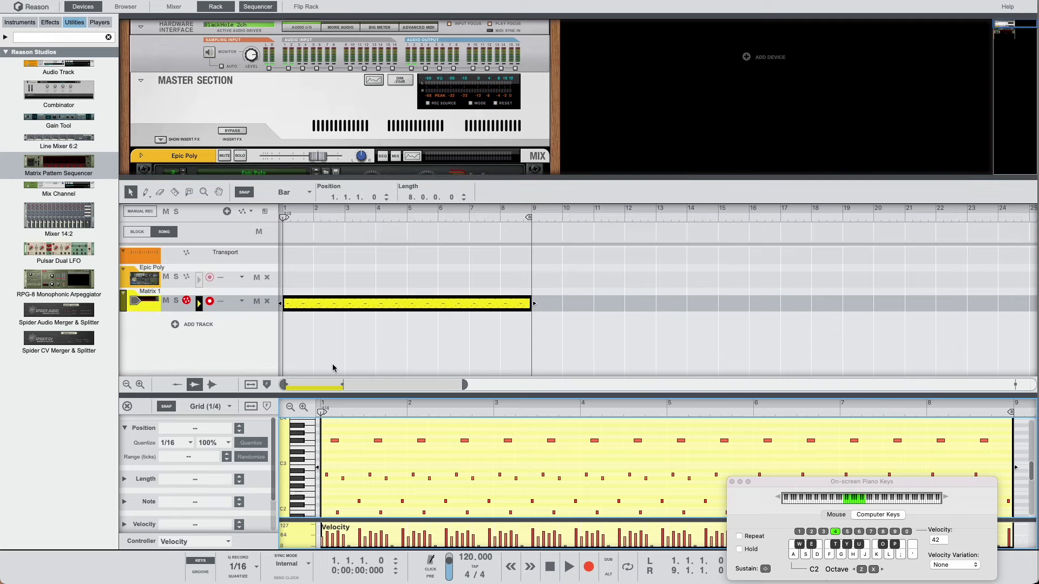
pyautogui.moveTo(407, 178); pyautogui.dragTo(408, 12)
pyautogui.moveTo(378, 399); pyautogui.dragTo(385, 314)
pyautogui.click(436, 154)
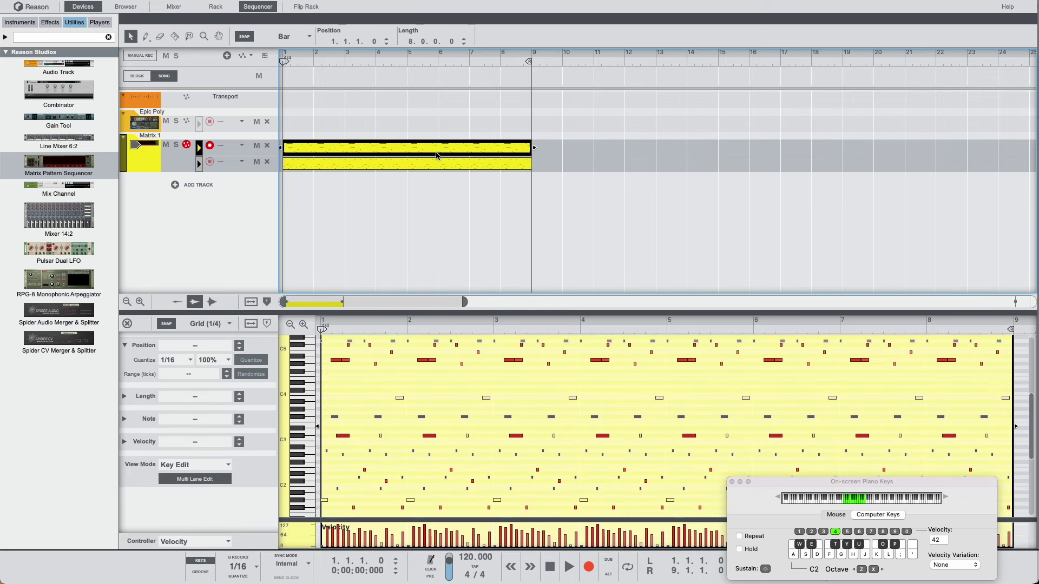
# Alternate between the clips on the two Matrix 1 lanes, deselecting them in between, to compare their notes in the editor
pyautogui.click(403, 167)
pyautogui.click(380, 220)
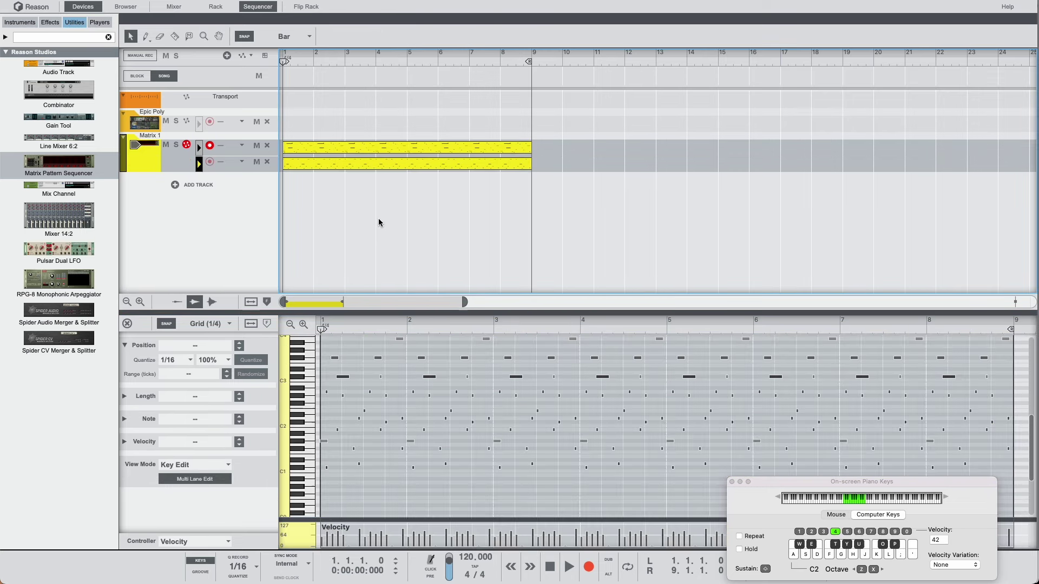
pyautogui.click(426, 149)
pyautogui.click(366, 232)
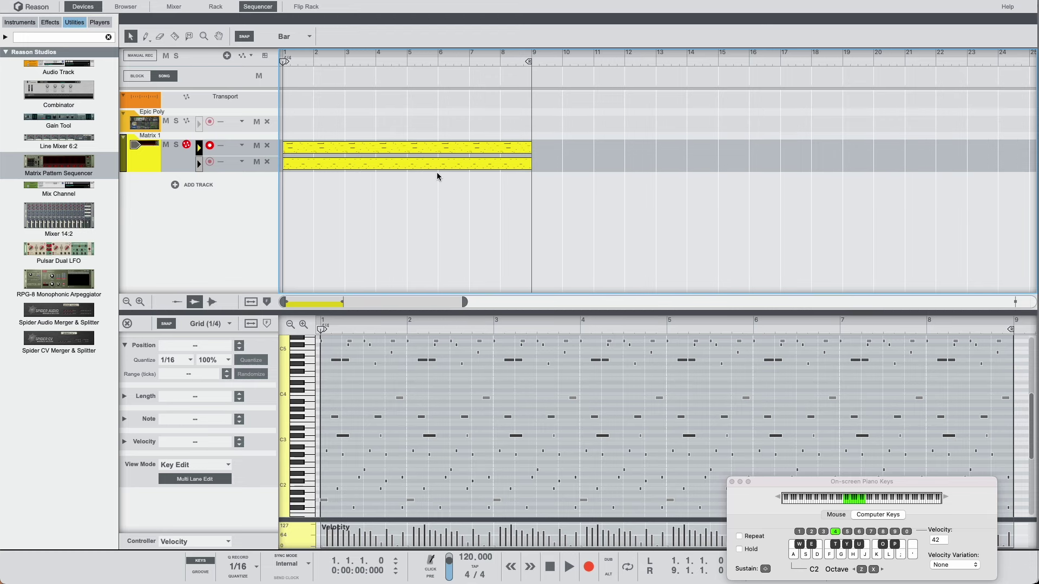
pyautogui.click(435, 153)
pyautogui.click(396, 271)
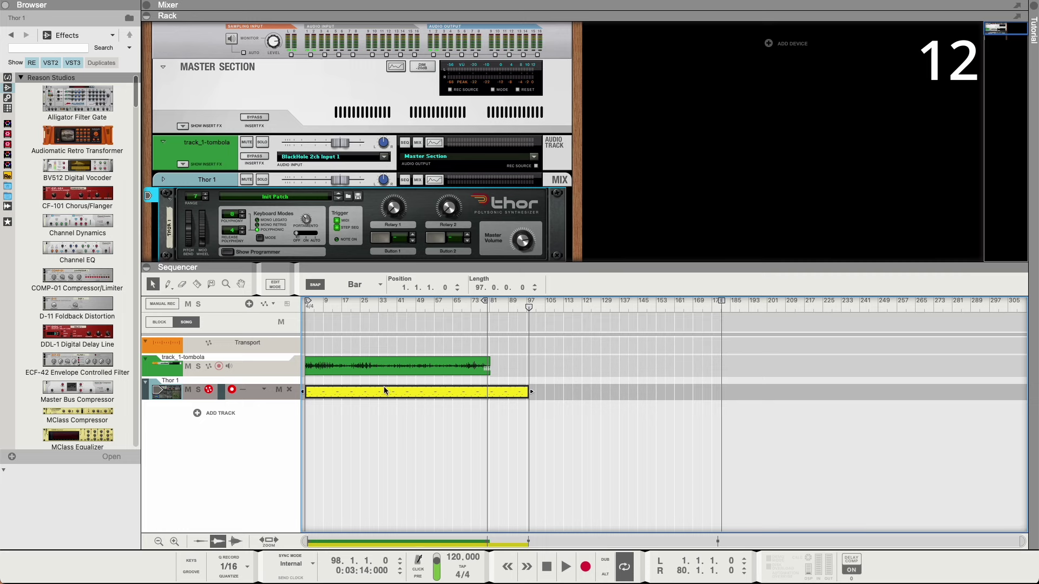
# Switch to Reason 12, inspect the Thor 1 clip's notes in a taller sequencer area, and close the clip's edit view
pyautogui.doubleClick(385, 391)
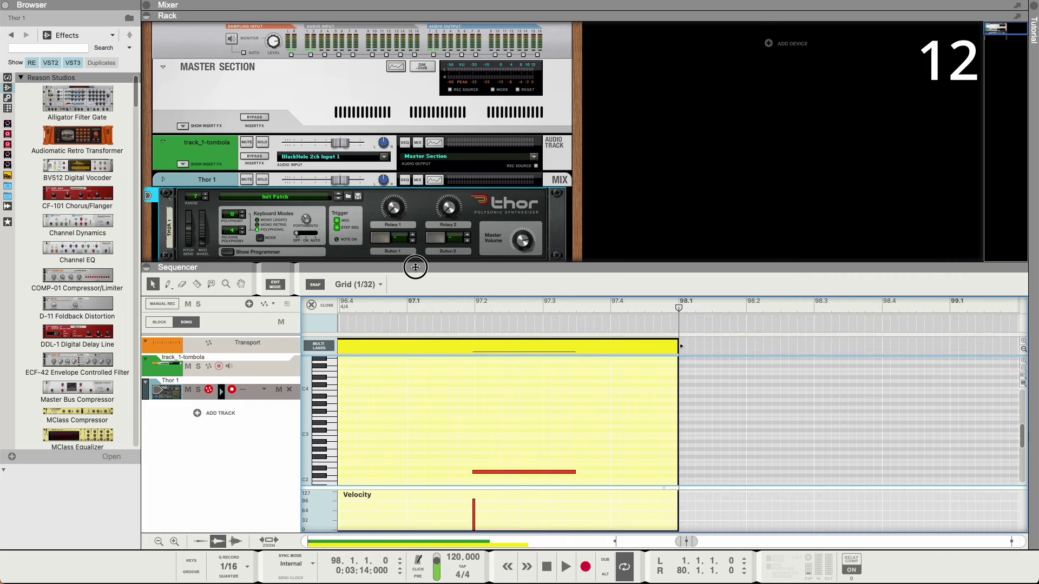
pyautogui.moveTo(416, 267); pyautogui.dragTo(415, 215)
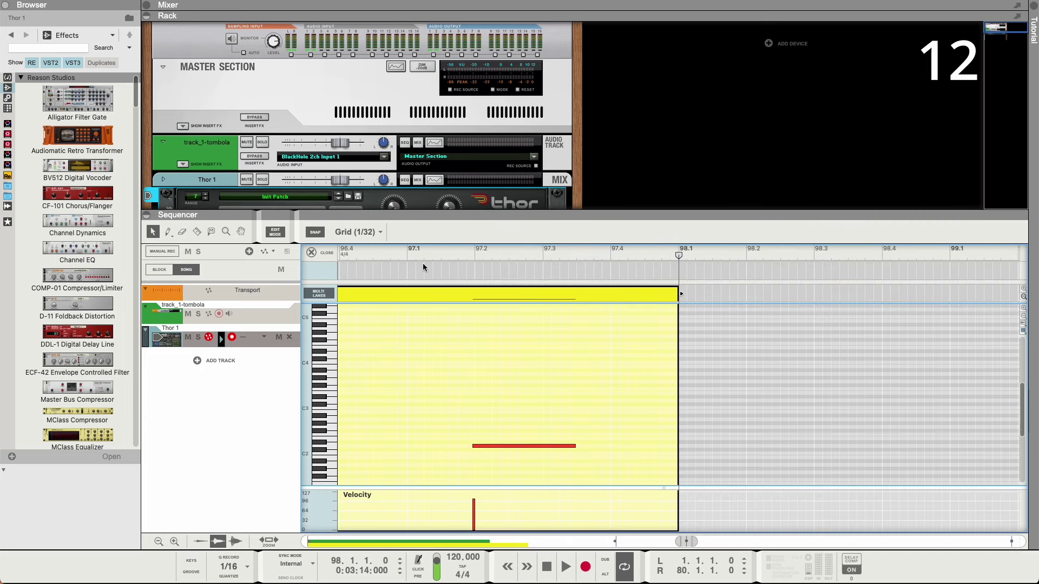
pyautogui.doubleClick(372, 294)
pyautogui.scroll(-5, 417, 362)
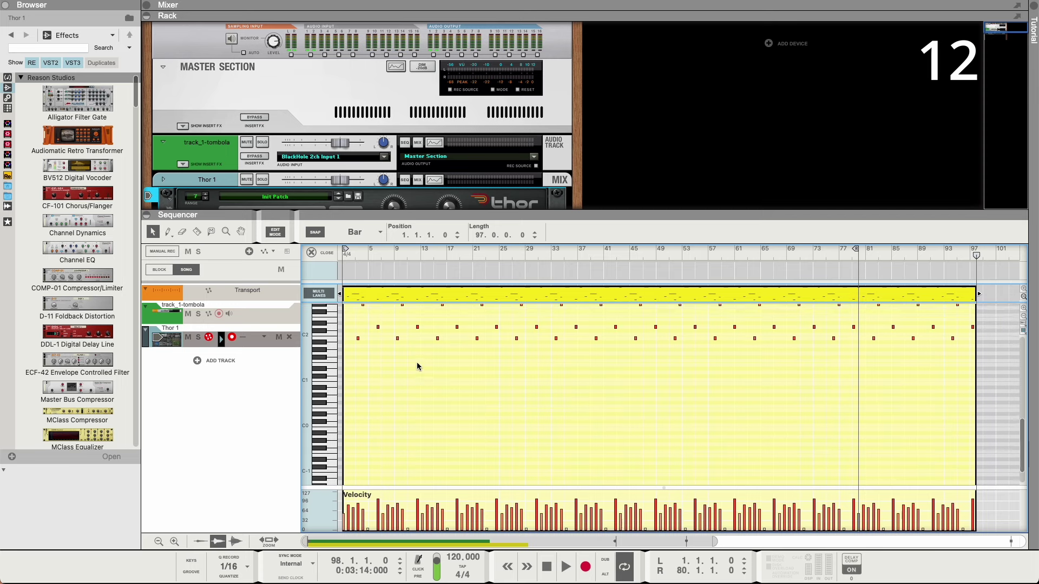
pyautogui.scroll(3, 416, 362)
pyautogui.click(326, 253)
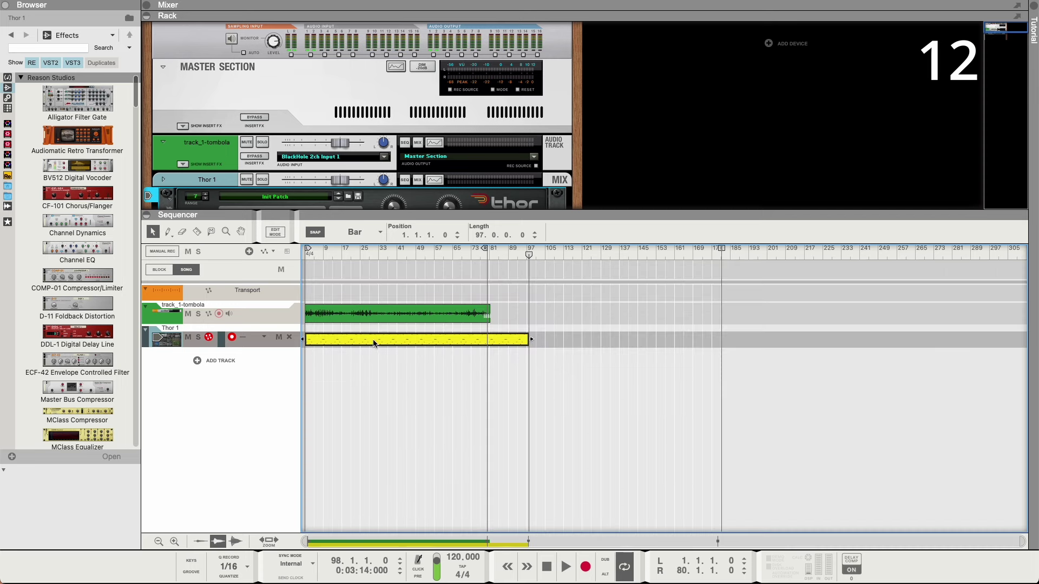
# Open the track_1-tombola audio clip for editing and switch between its Slice, Pitch and Comp edit modes
pyautogui.doubleClick(378, 316)
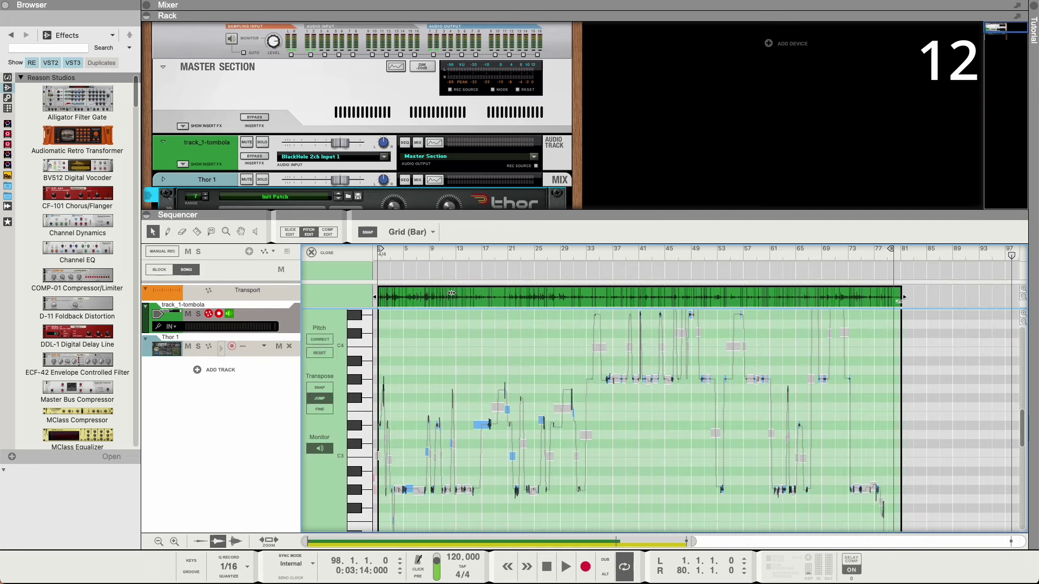
pyautogui.click(290, 233)
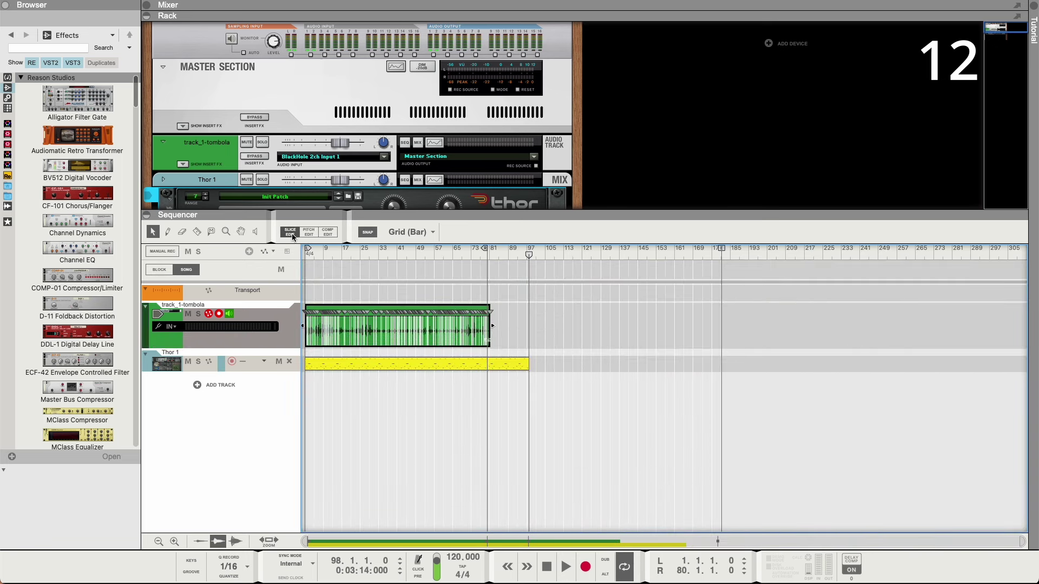
pyautogui.click(309, 233)
pyautogui.click(328, 232)
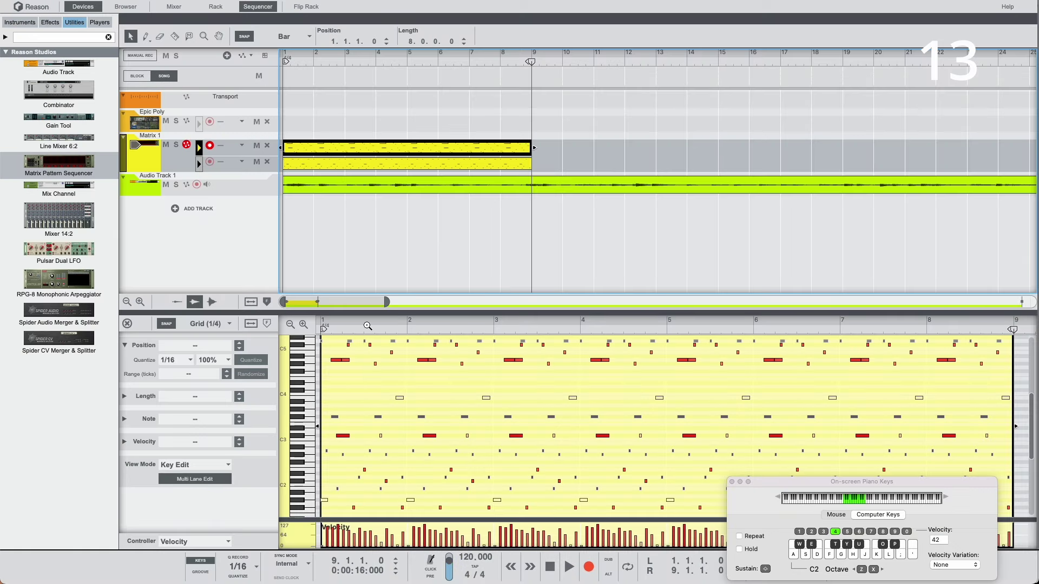
# Switch to Reason 13, select the Matrix 1 clips in turn, and show the Audio Track 1 clip in the editor
pyautogui.click(350, 170)
pyautogui.click(351, 153)
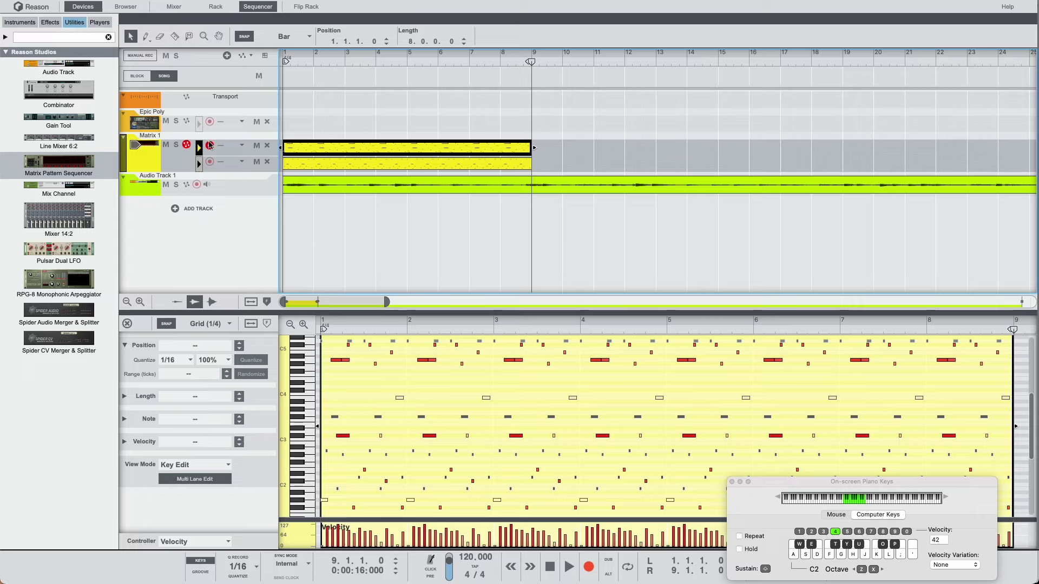
pyautogui.click(383, 165)
pyautogui.click(307, 188)
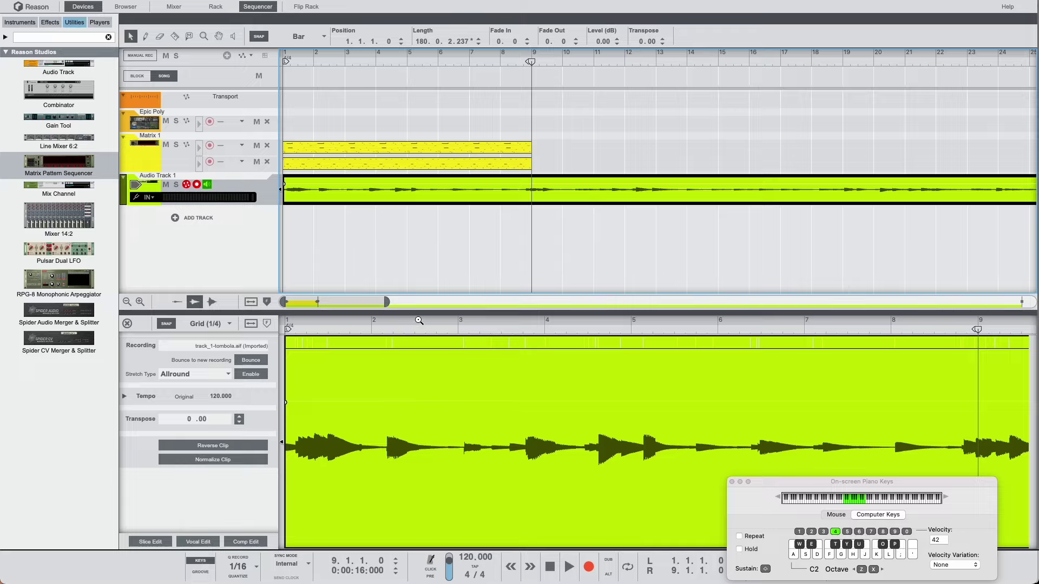
# Split the Audio Track 1 clip at six points along its waveform in the editor with the Razor tool, and return to the Selection tool
pyautogui.moveTo(419, 322); pyautogui.dragTo(386, 189)
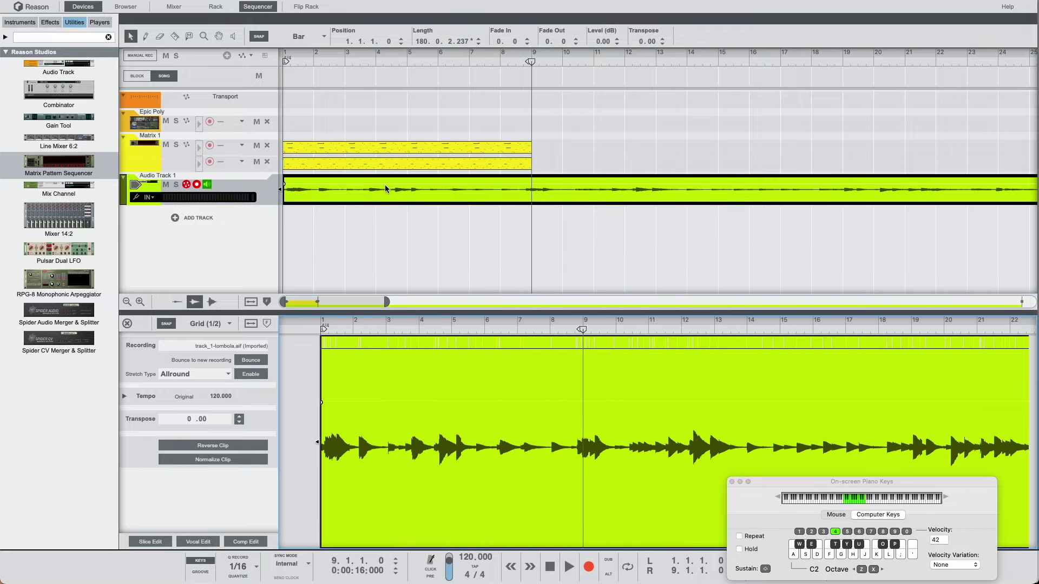
pyautogui.moveTo(386, 323); pyautogui.dragTo(380, 121)
pyautogui.moveTo(399, 320); pyautogui.dragTo(399, 195)
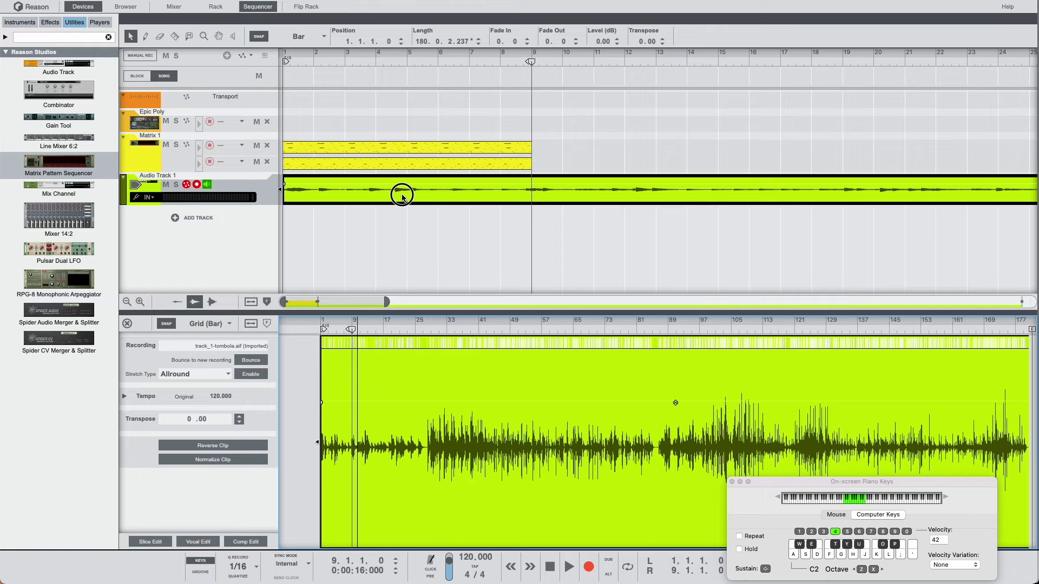
pyautogui.moveTo(396, 321); pyautogui.dragTo(402, 239)
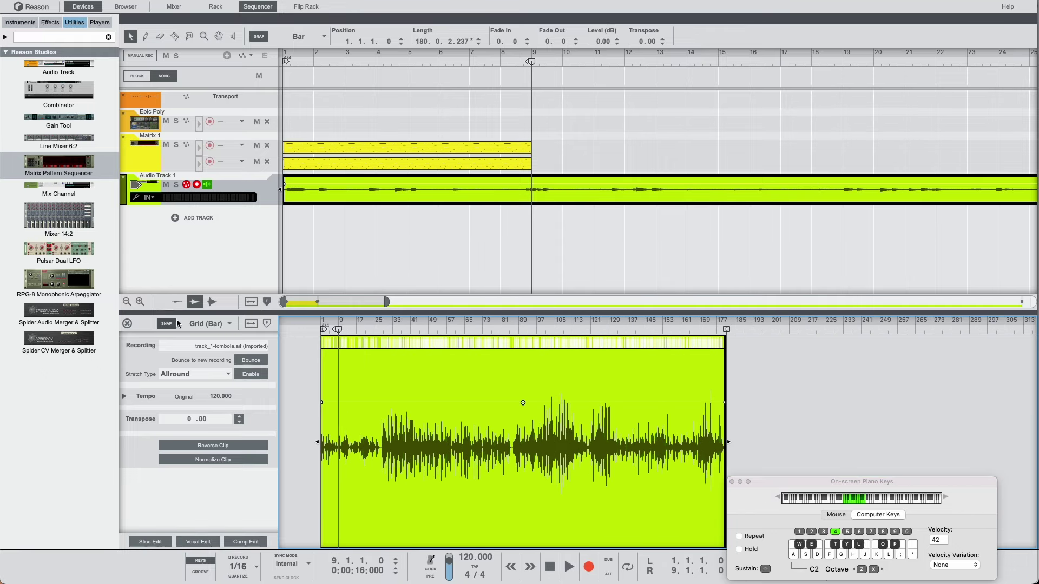
pyautogui.press('r')
pyautogui.click(380, 370)
pyautogui.click(408, 374)
pyautogui.click(450, 378)
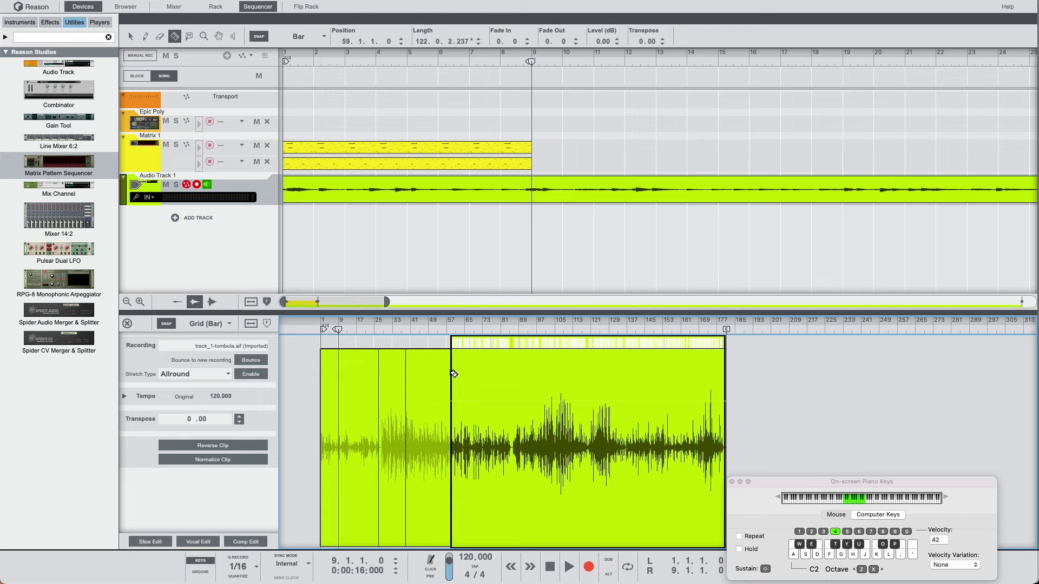
pyautogui.click(484, 379)
pyautogui.click(528, 379)
pyautogui.click(590, 378)
pyautogui.press('q')
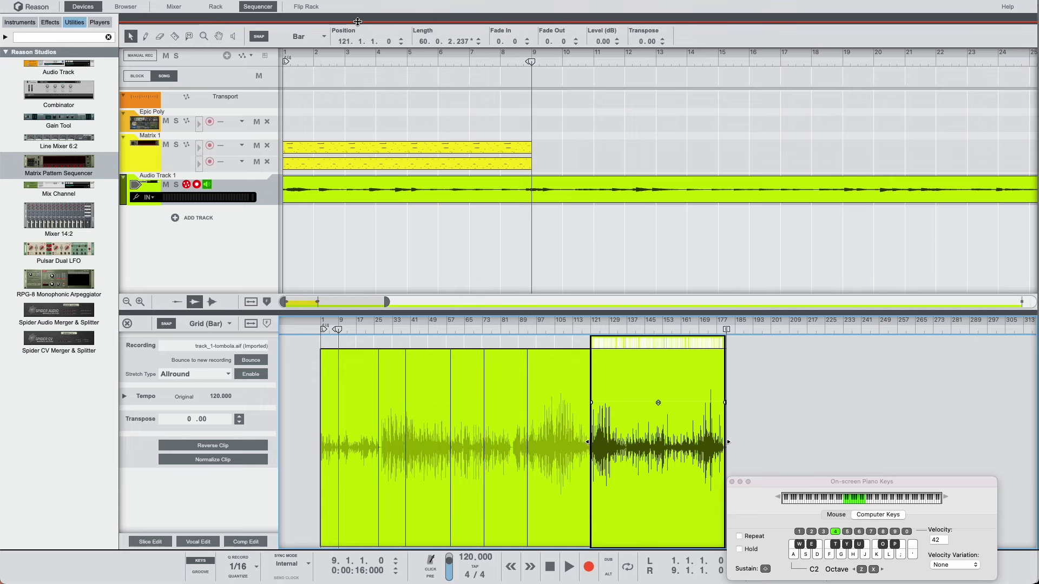
# Bring back the rack and mixer above the sequencer and redistribute the heights of the mixer, rack, arrangement and clip editor
pyautogui.moveTo(355, 22); pyautogui.dragTo(338, 139)
pyautogui.moveTo(373, 15); pyautogui.dragTo(359, 103)
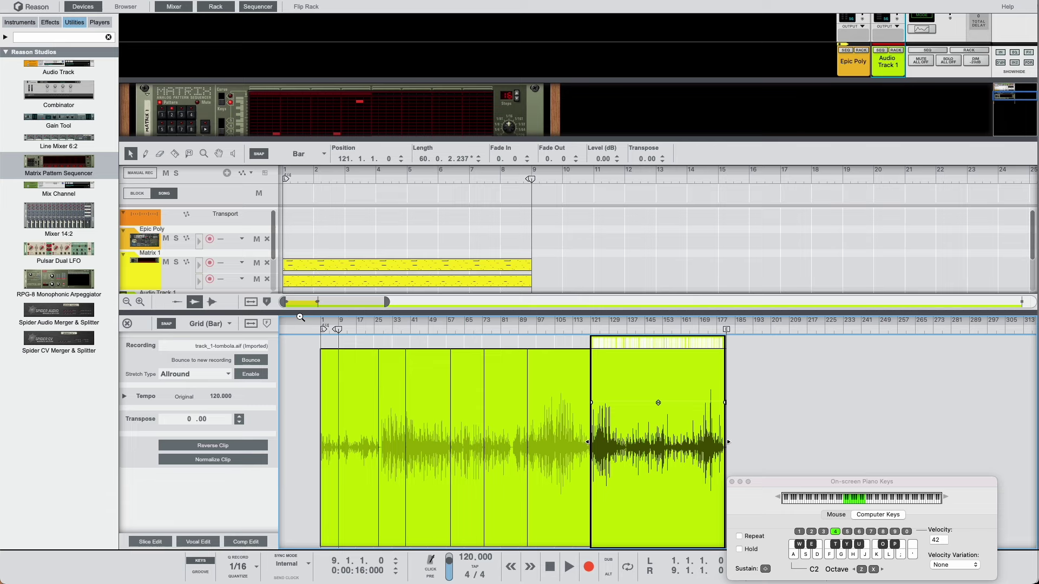
pyautogui.moveTo(299, 322); pyautogui.dragTo(297, 447)
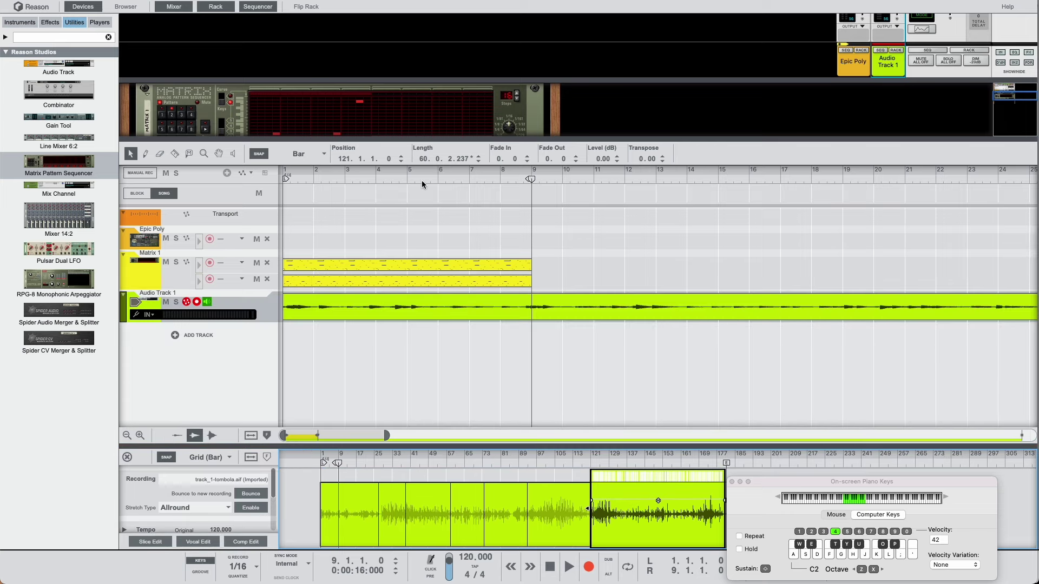
pyautogui.moveTo(433, 140); pyautogui.dragTo(407, 343)
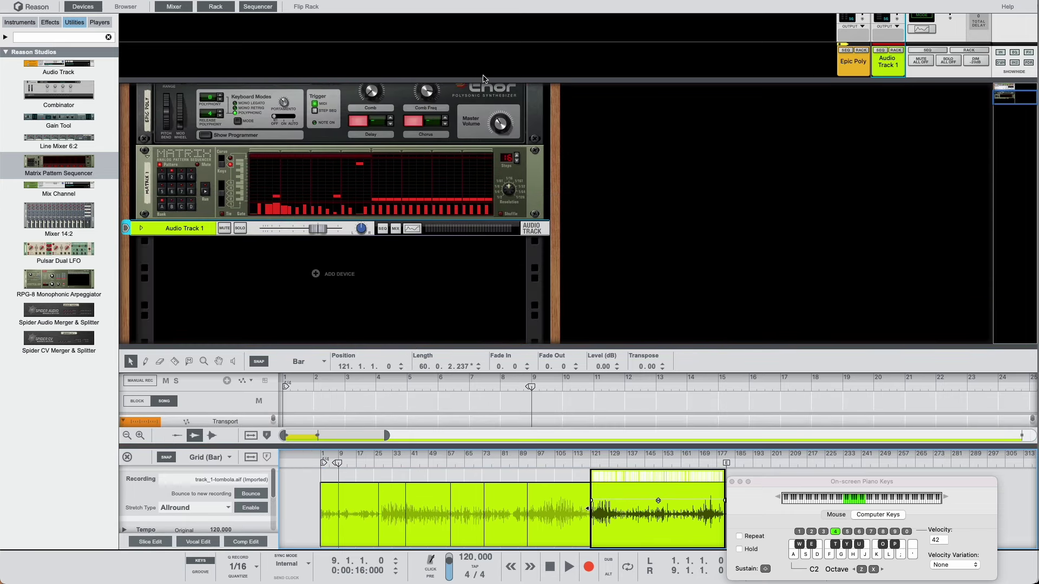
pyautogui.moveTo(483, 78); pyautogui.dragTo(482, 190)
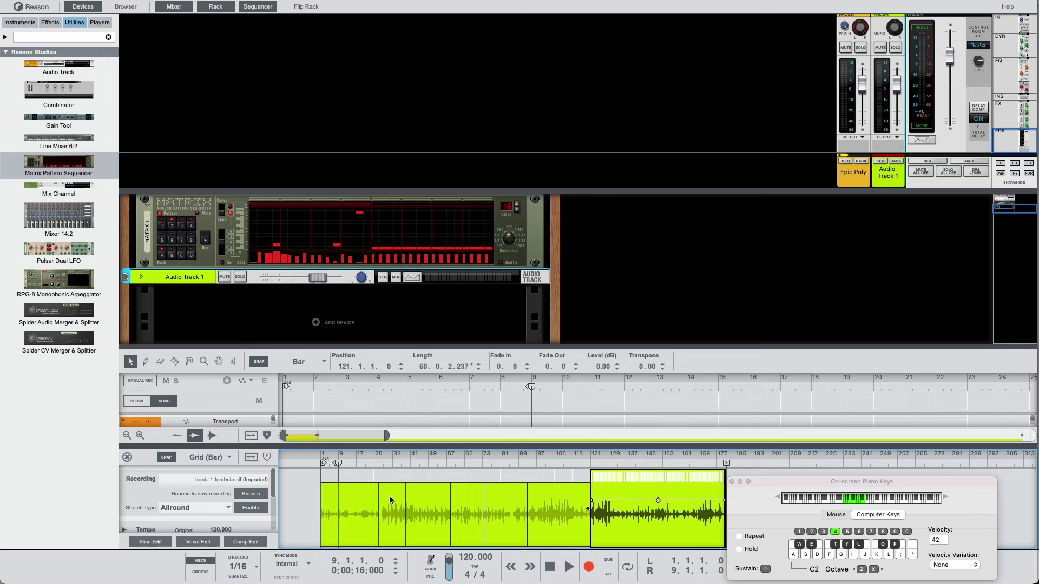
pyautogui.moveTo(416, 346); pyautogui.dragTo(419, 291)
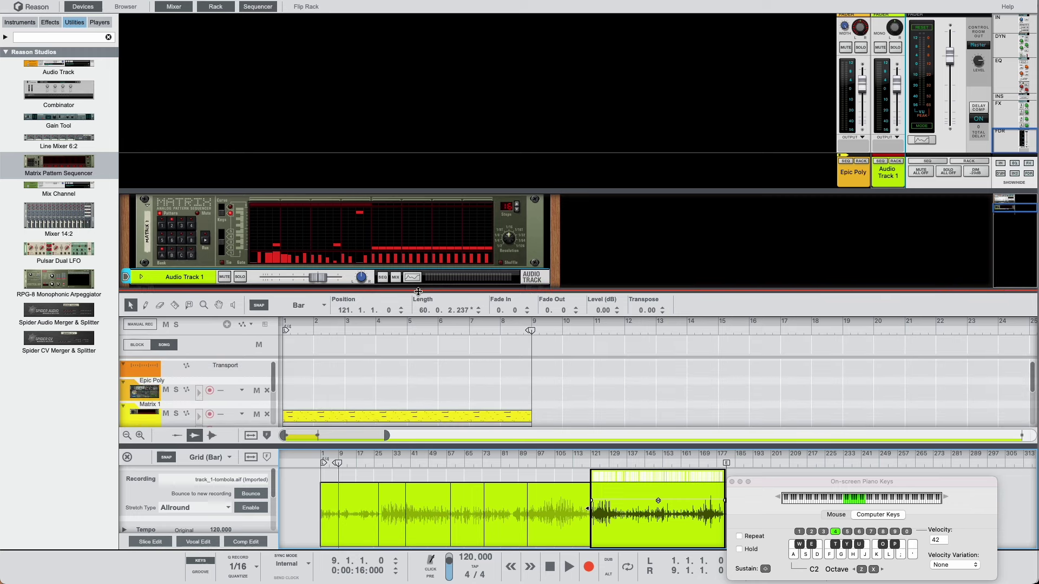
# Close and reopen the clip editor below the arrangement using the Matrix 1 clip, leaving it open
pyautogui.click(404, 414)
pyautogui.click(551, 378)
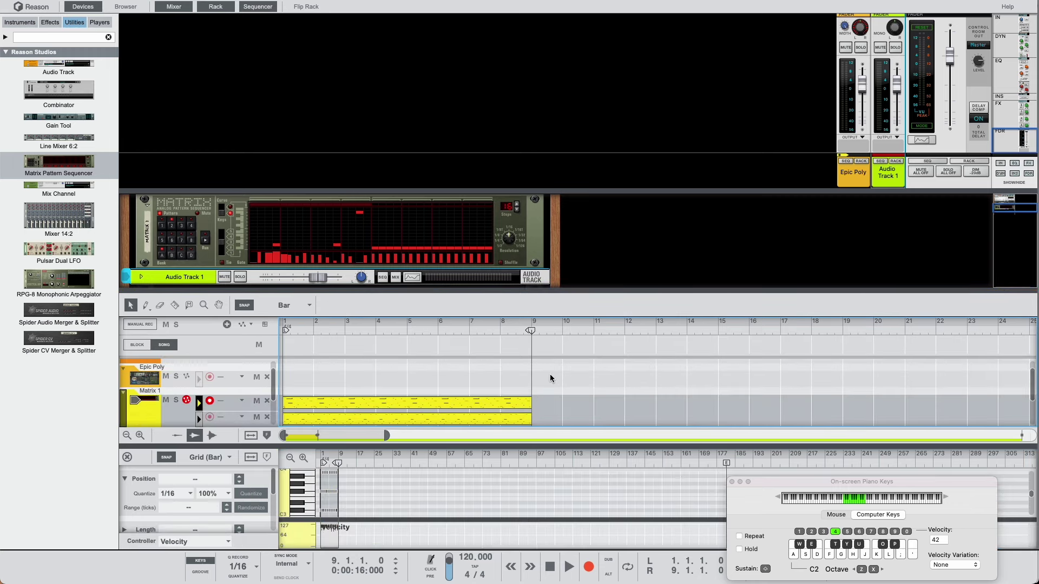
pyautogui.click(128, 458)
pyautogui.doubleClick(487, 415)
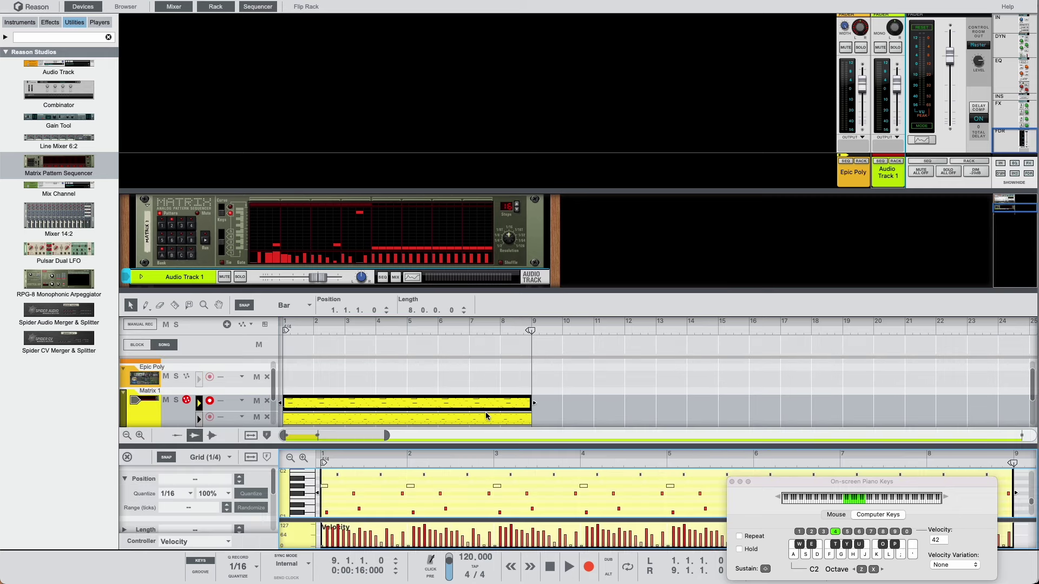
pyautogui.click(129, 458)
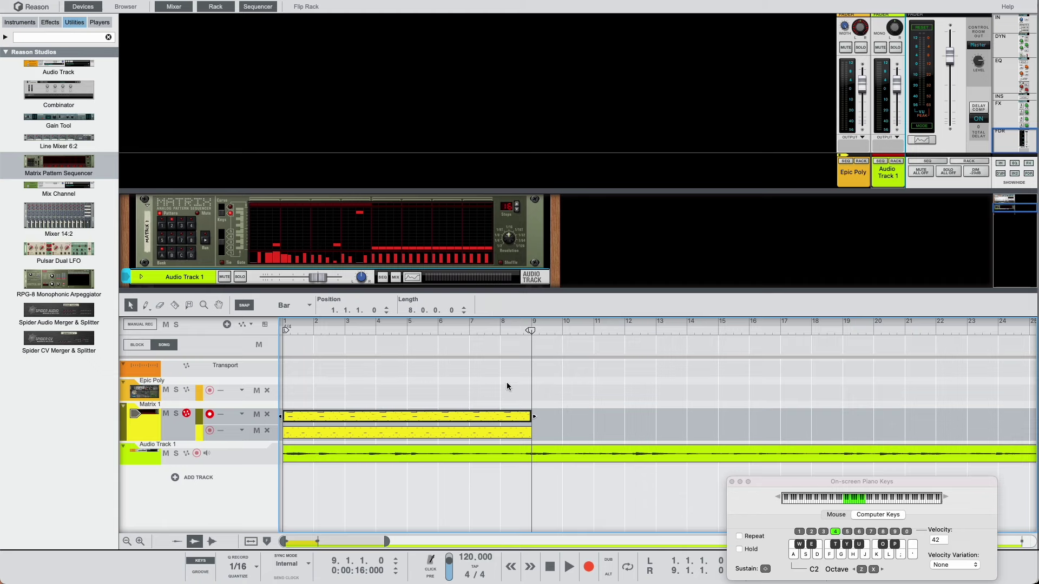
pyautogui.doubleClick(347, 419)
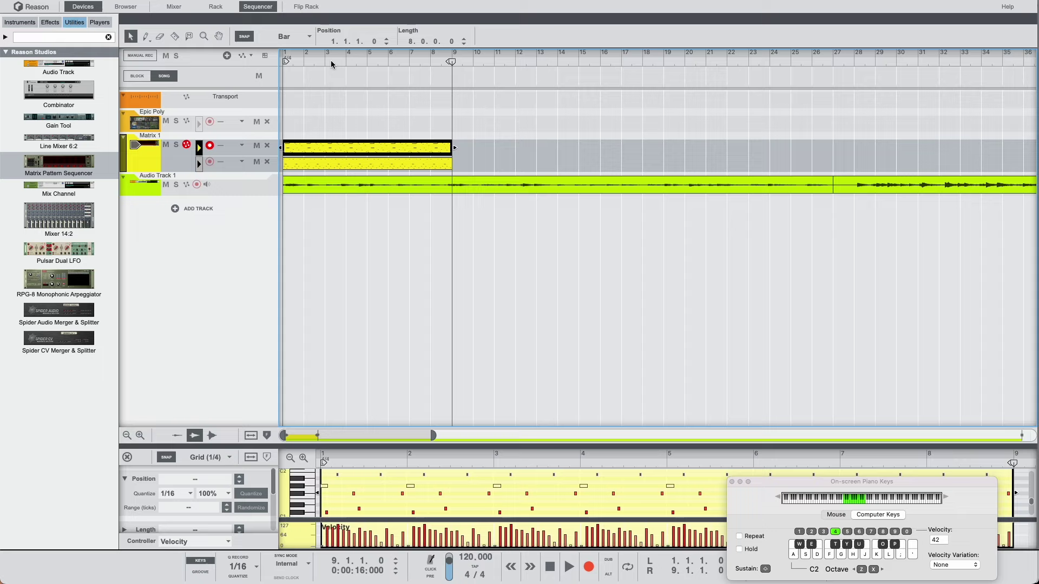
# Move the song position between several bars in the arrangement ruler, ending at bar 6, and enlarge the note editor
pyautogui.click(331, 64)
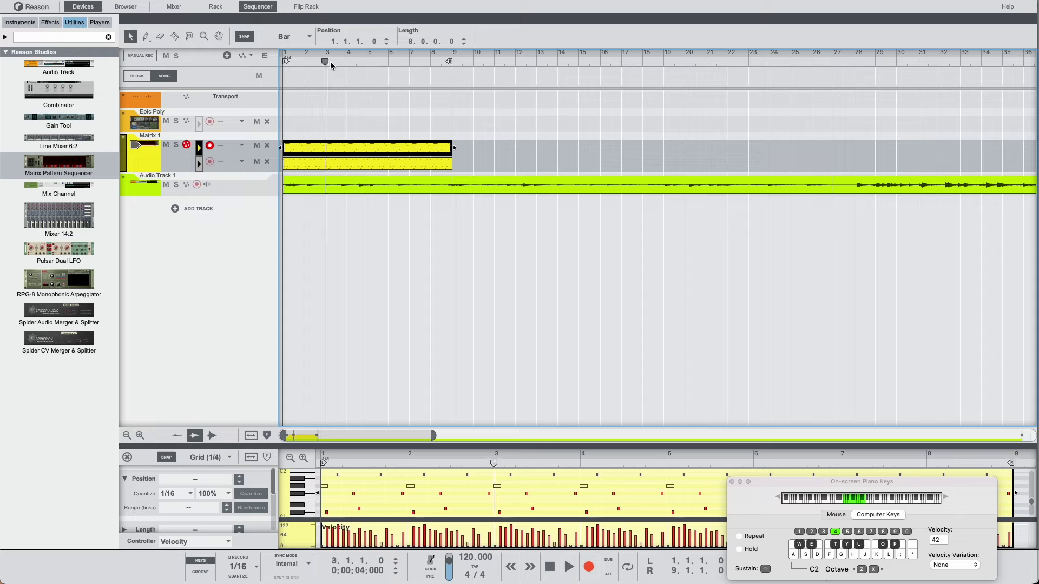
pyautogui.click(336, 64)
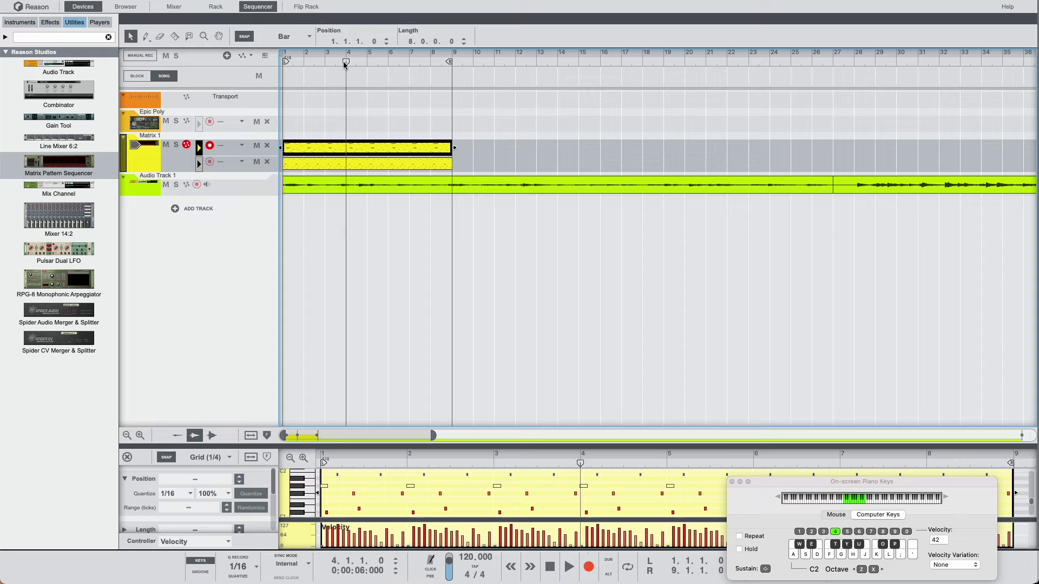
pyautogui.click(314, 65)
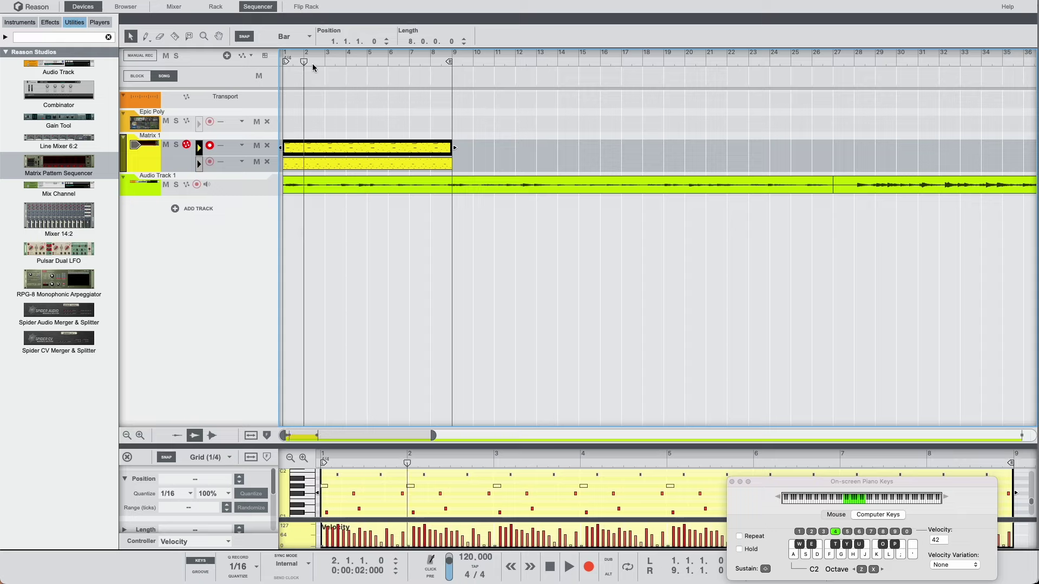
pyautogui.click(334, 65)
pyautogui.click(347, 65)
pyautogui.click(348, 55)
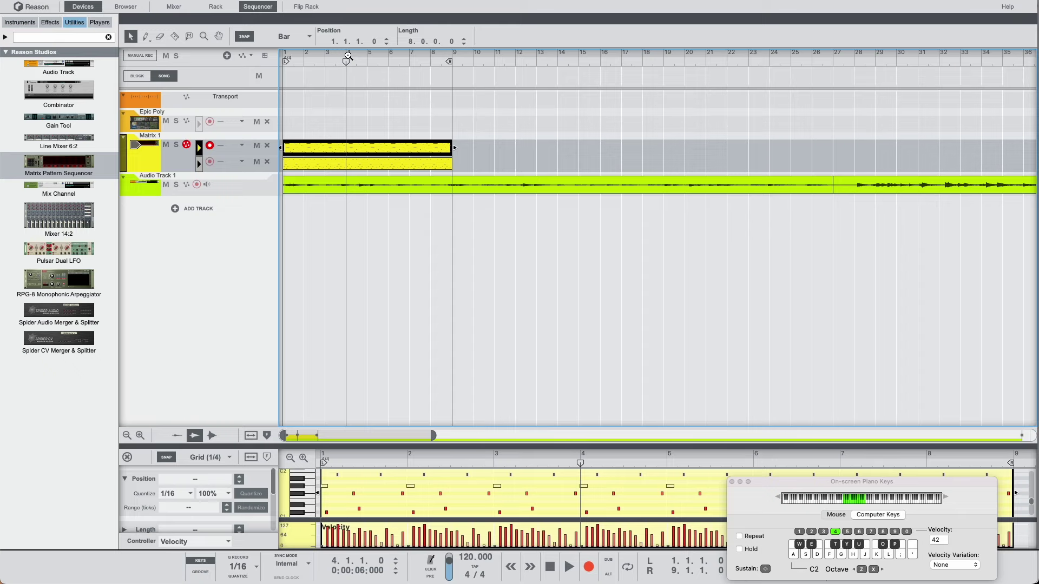
pyautogui.moveTo(348, 57)
pyautogui.mouseDown()
pyautogui.moveTo(361, 30)
pyautogui.moveTo(348, 49)
pyautogui.moveTo(361, 50)
pyautogui.mouseUp()
pyautogui.click(392, 63)
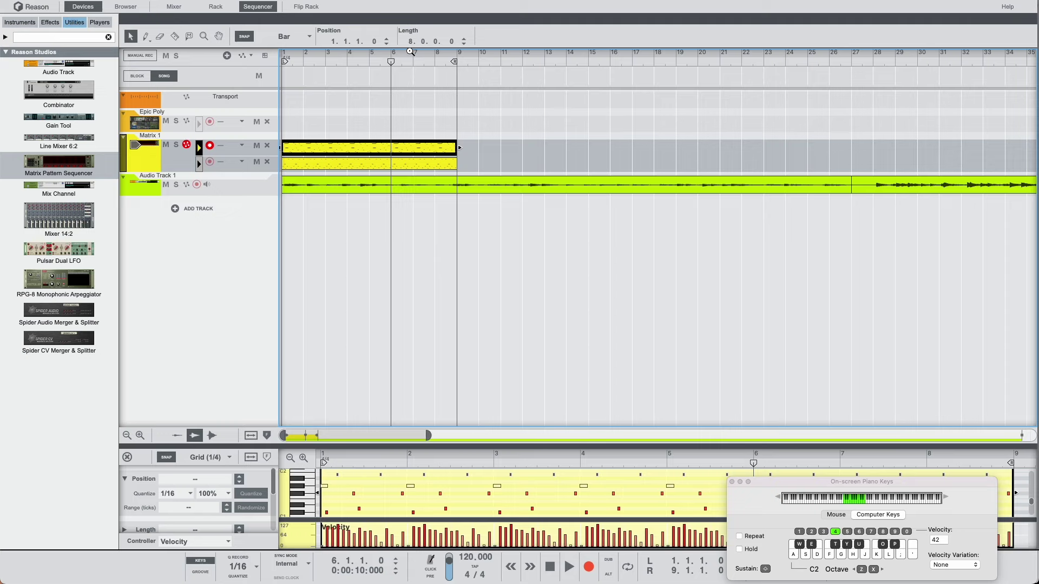
pyautogui.moveTo(370, 447); pyautogui.dragTo(369, 211)
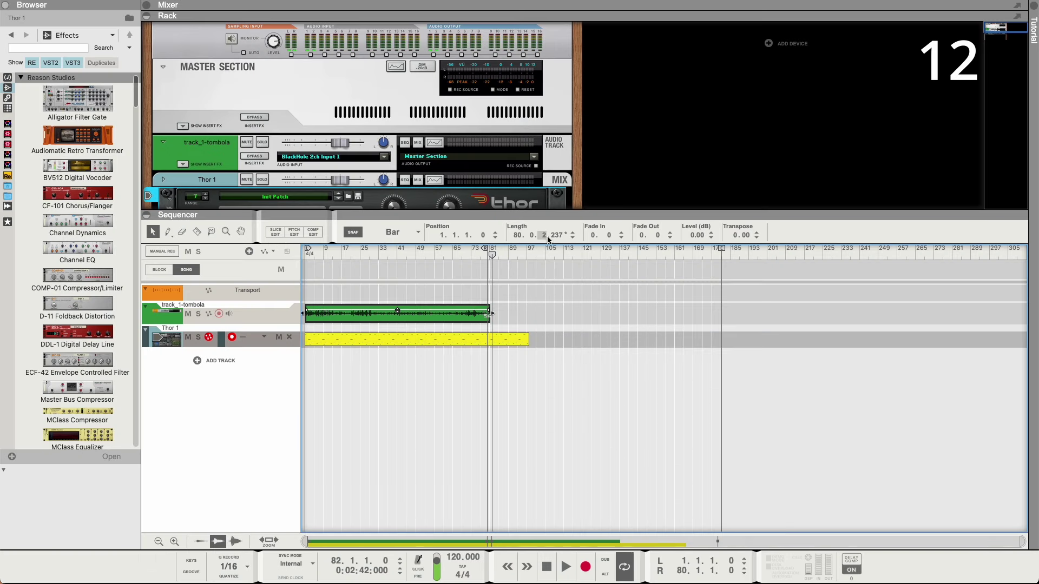
# Select the Thor 1 clip in Reason 12, and in Reason 13 open the Transpose note tool for the Matrix 1 clip over the note editor
pyautogui.click(494, 339)
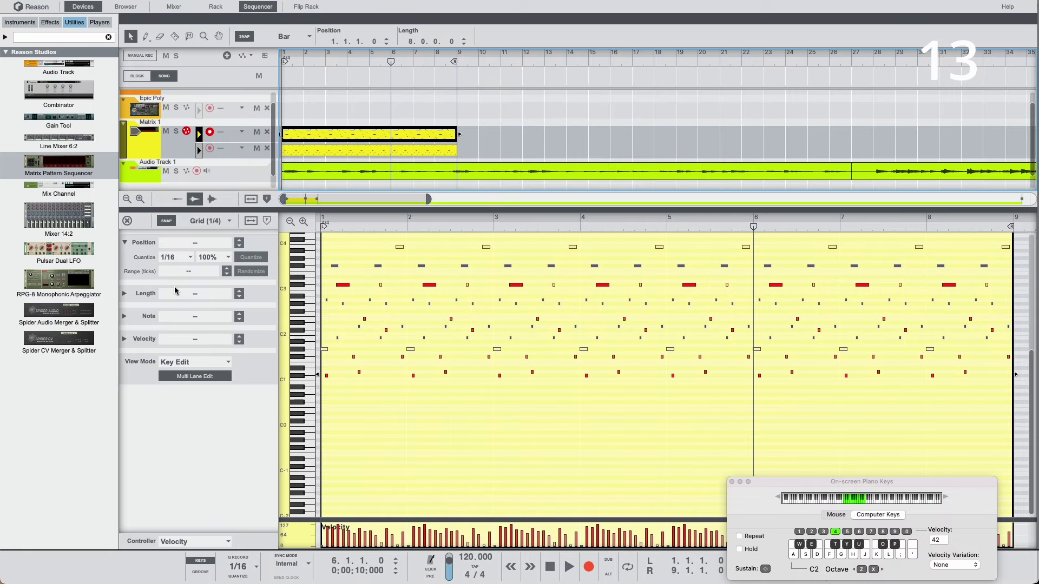
pyautogui.rightClick(387, 134)
pyautogui.moveTo(412, 363)
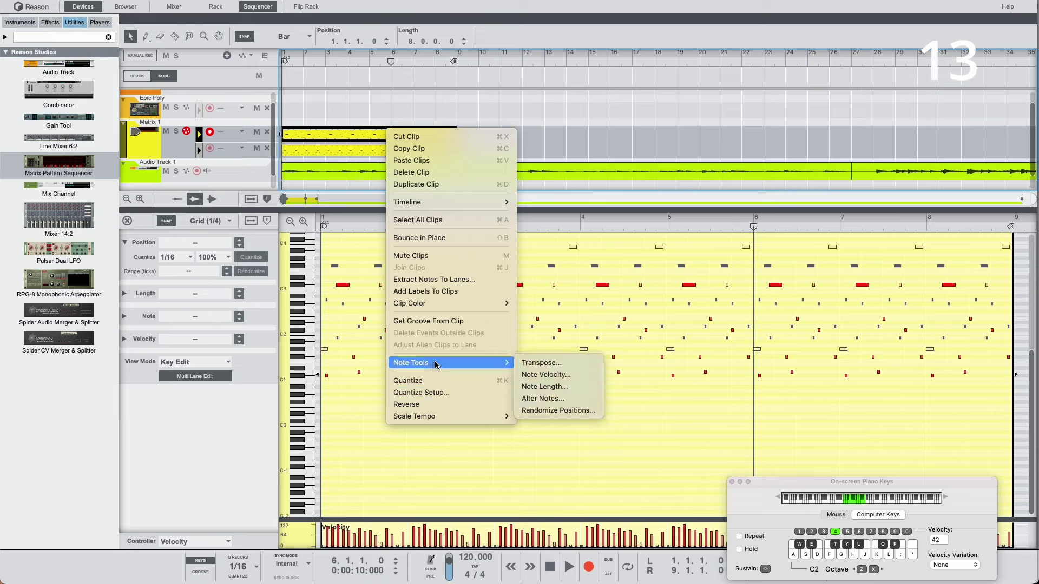
pyautogui.click(541, 363)
pyautogui.moveTo(468, 139); pyautogui.dragTo(516, 269)
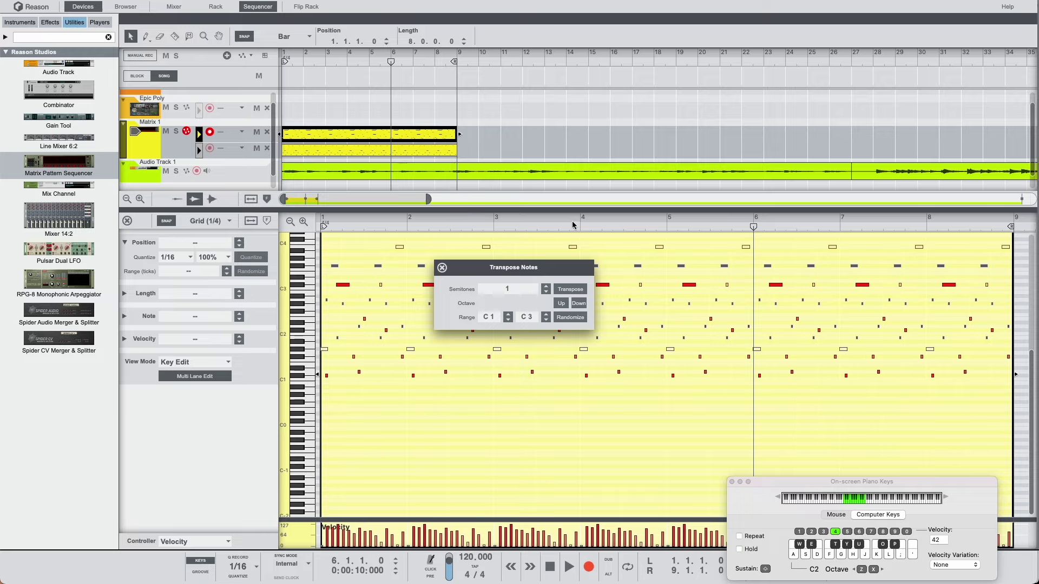
# Close the Transpose Notes tool and reduce the height of the note editor below the arrangement
pyautogui.click(442, 268)
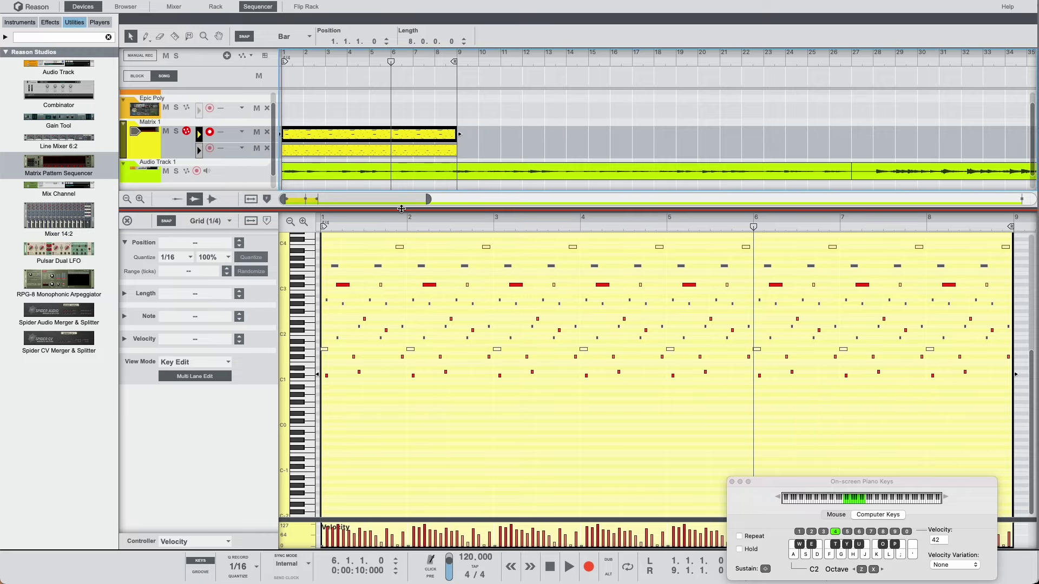
pyautogui.moveTo(399, 216); pyautogui.dragTo(375, 332)
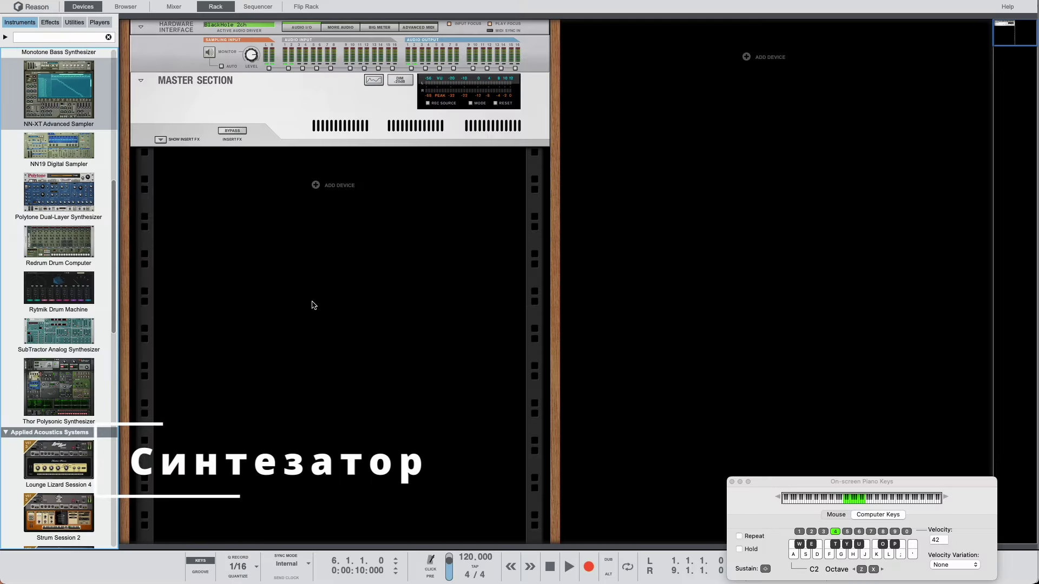
# Add a Polytone Dual-Layer Synthesizer to the empty rack below the Master Section and set the application zoom to 140%
pyautogui.click(44, 204)
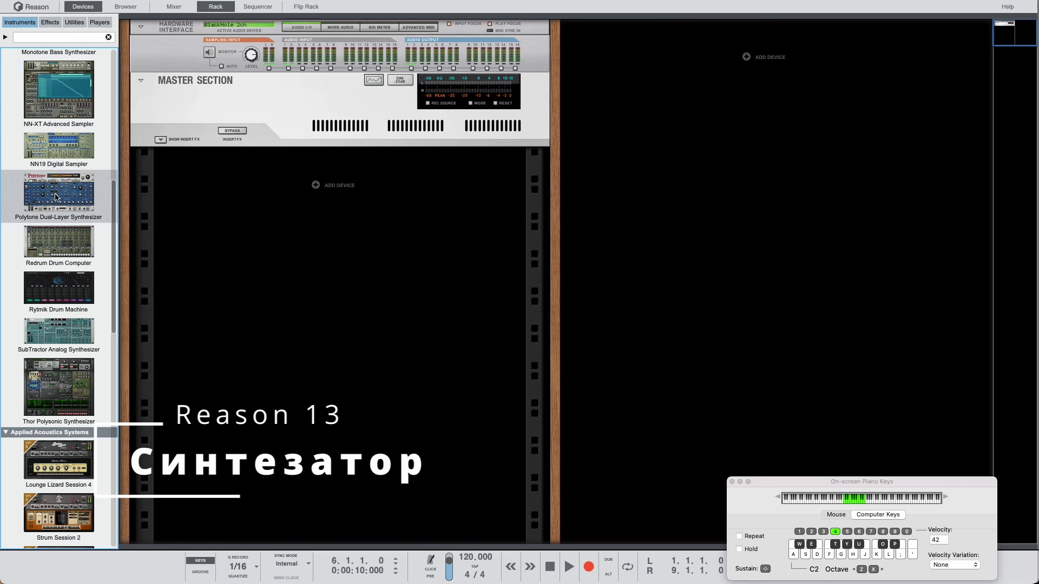
pyautogui.moveTo(45, 204); pyautogui.dragTo(183, 211)
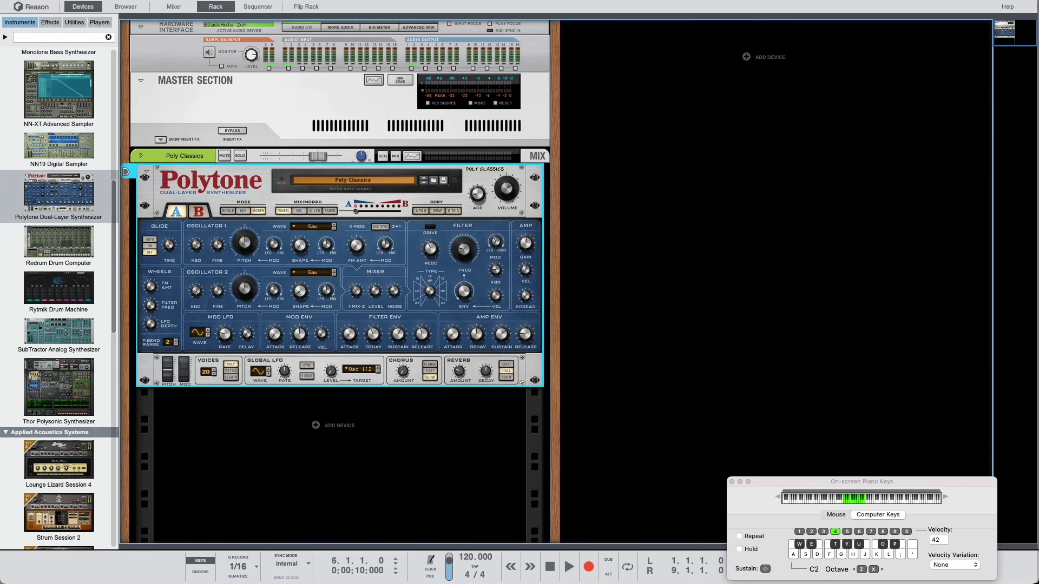
pyautogui.click(151, 0)
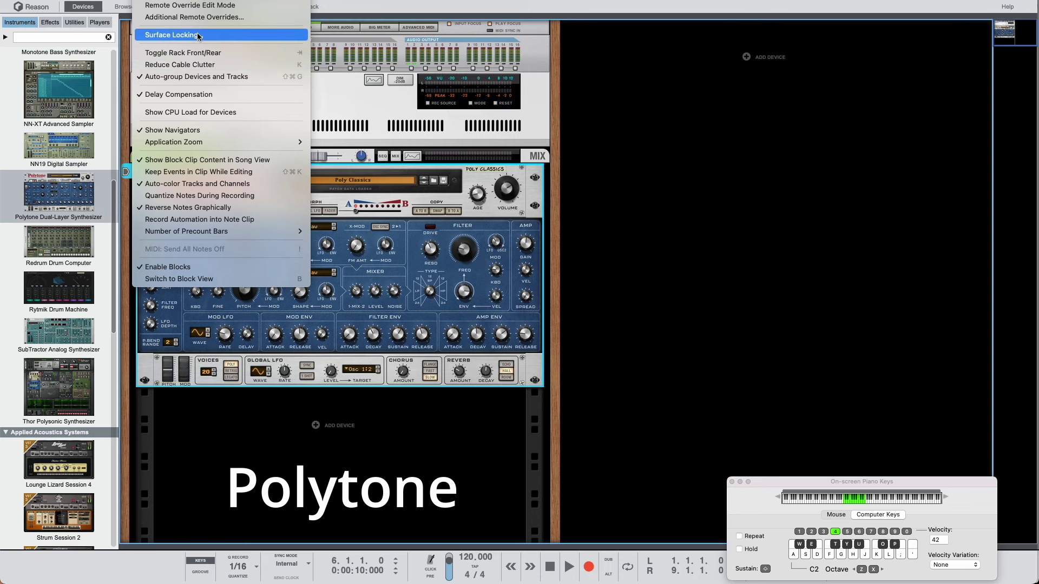
pyautogui.moveTo(201, 142)
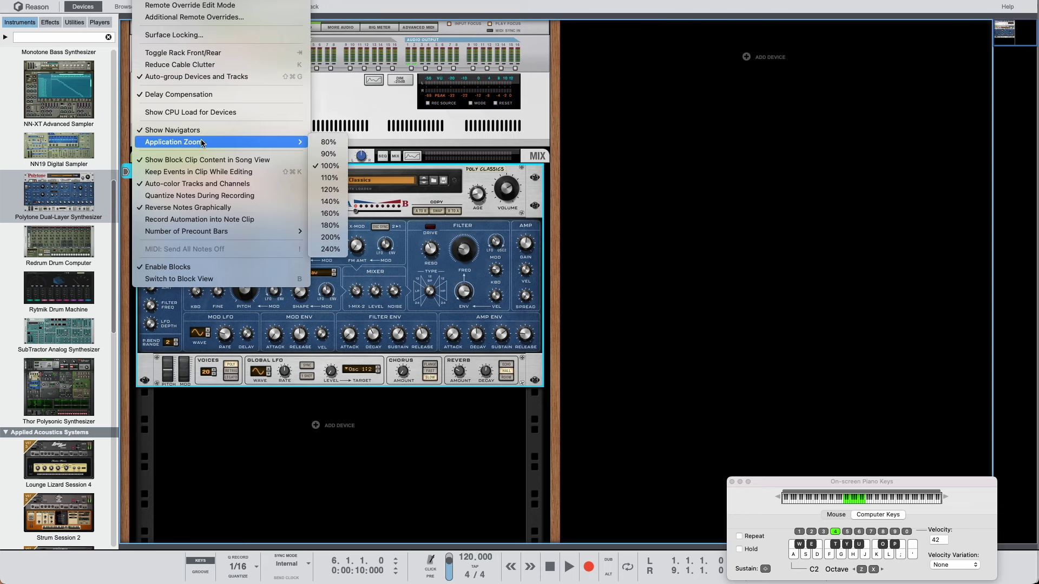
pyautogui.click(331, 190)
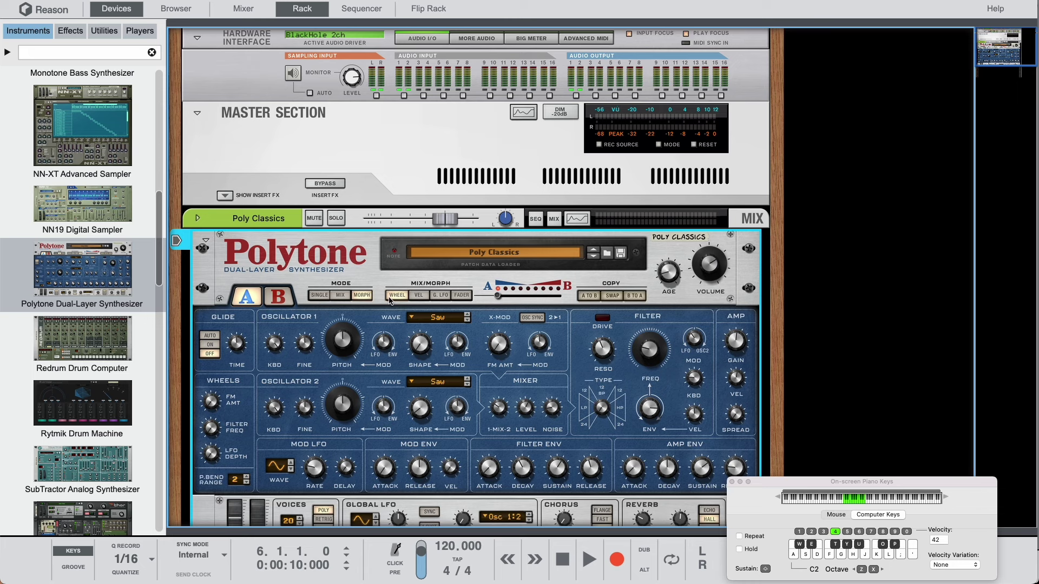
pyautogui.scroll(-5, 390, 301)
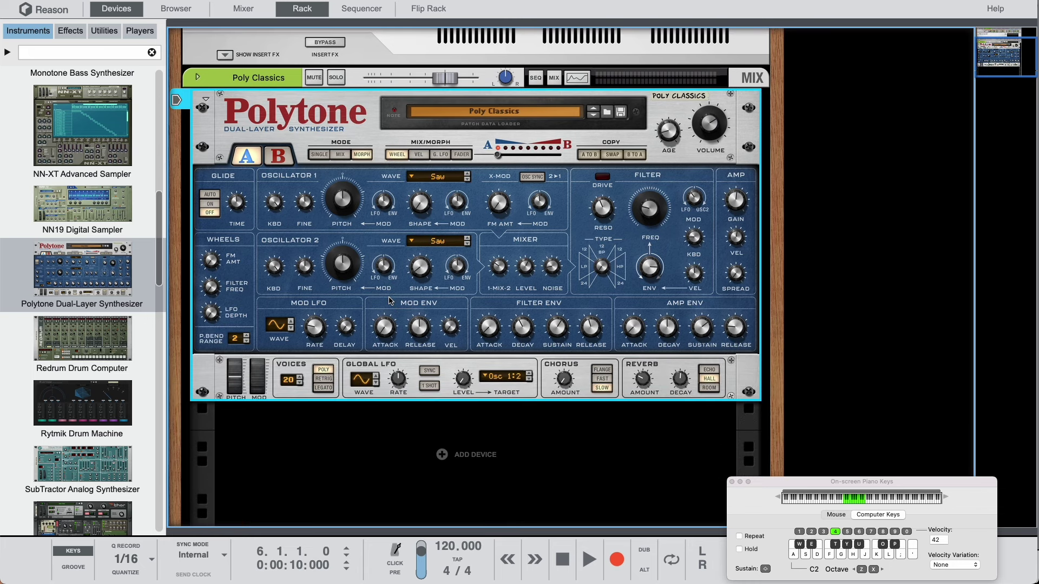
# Reset the Polytone device to its initial patch, show its layer B and return to layer A
pyautogui.rightClick(564, 199)
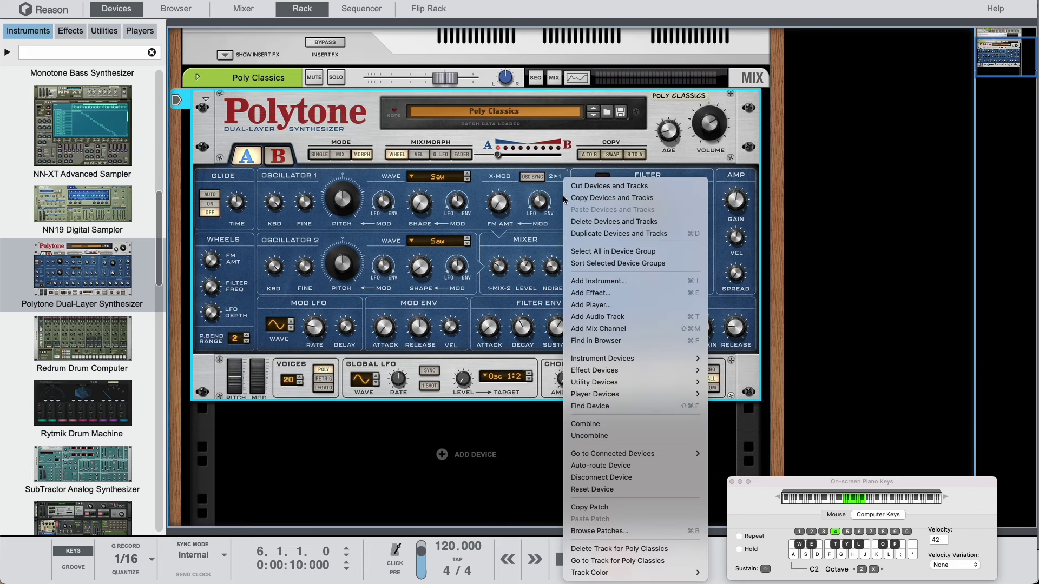
pyautogui.click(592, 490)
pyautogui.click(286, 163)
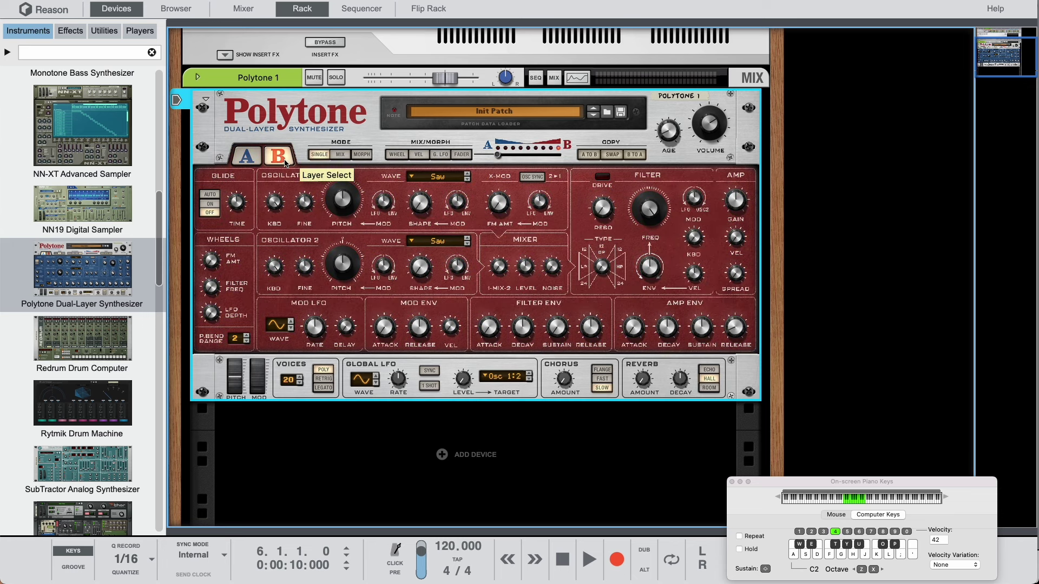
pyautogui.click(246, 155)
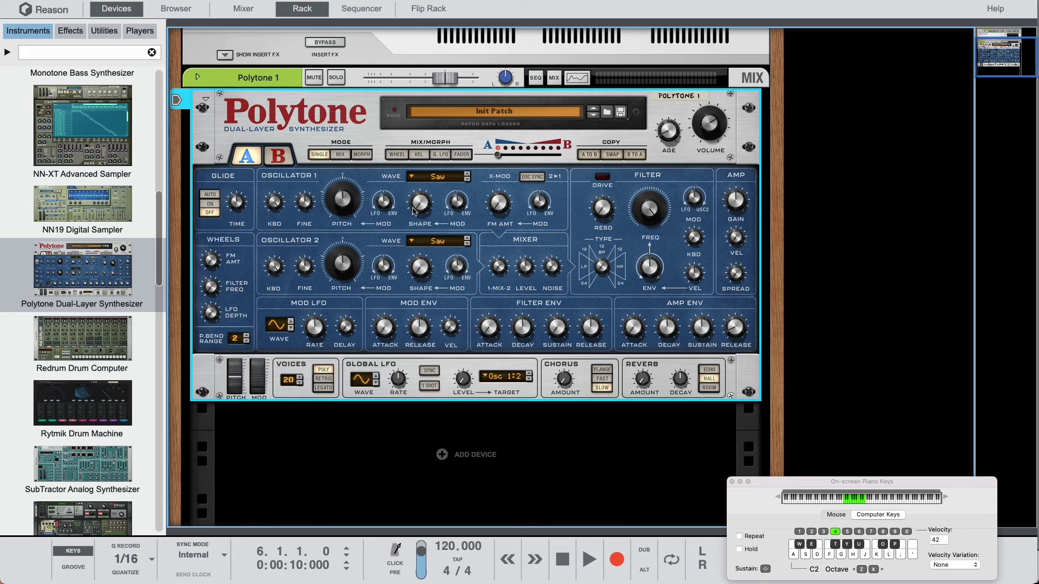
# Set layer A's Oscillator 1 wave to Triangle and its Oscillator 2 wave to Pulse
pyautogui.click(447, 181)
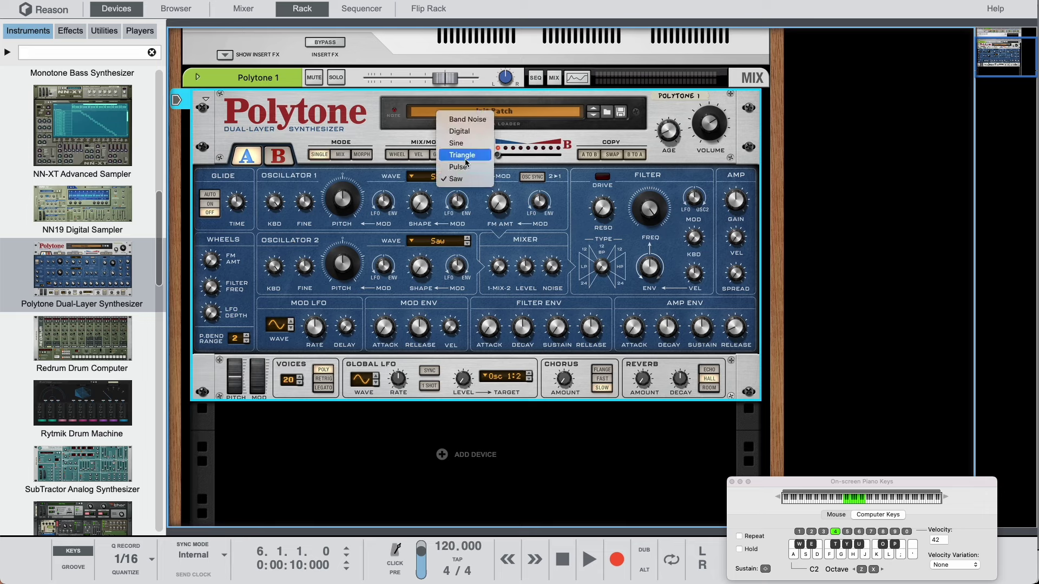
pyautogui.click(464, 157)
pyautogui.click(439, 243)
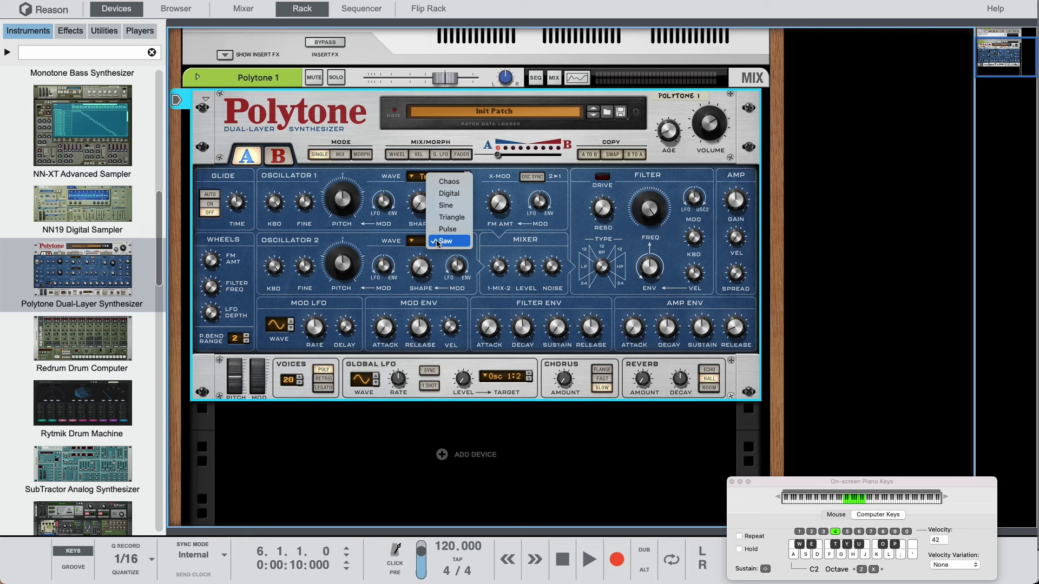
pyautogui.click(447, 229)
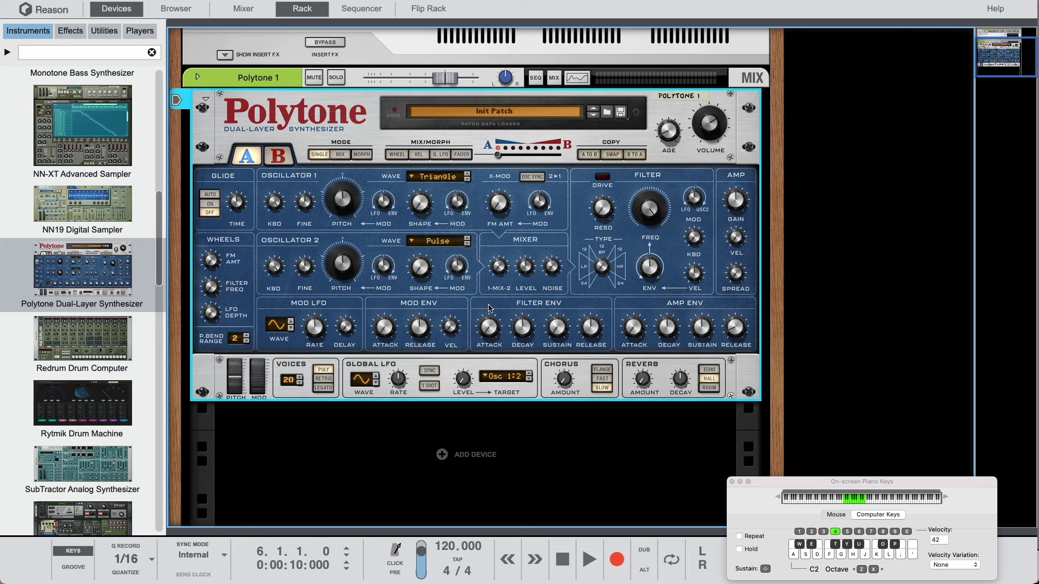
# Adjust the oscillator 1-2 mix of layer A, play a chord on the synth, and change the Oscillator 2 wave to Sine
pyautogui.moveTo(500, 272)
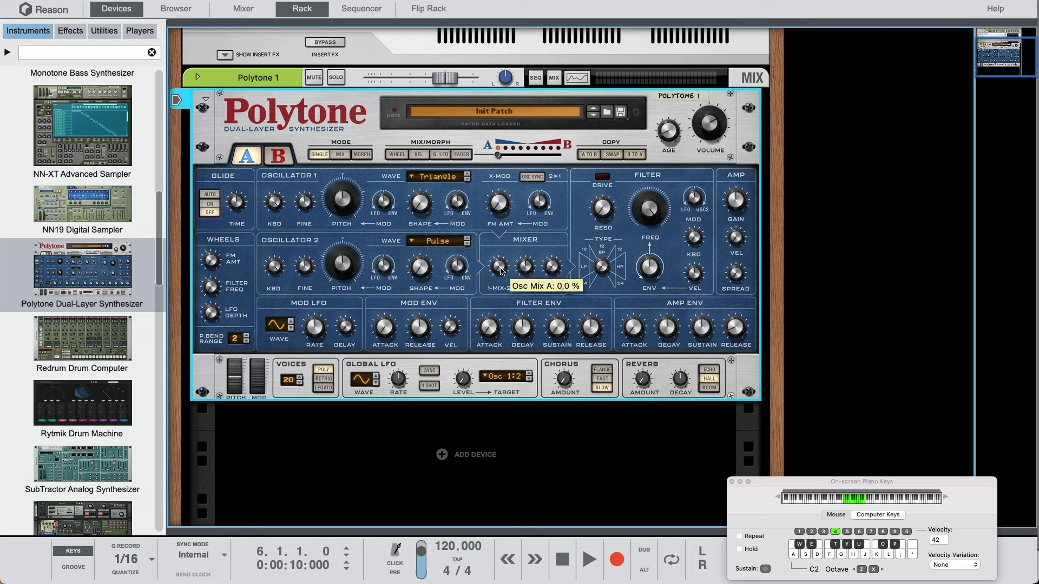
pyautogui.moveTo(500, 271); pyautogui.dragTo(495, 245)
pyautogui.click(467, 238)
pyautogui.press('a')
pyautogui.press('e')
pyautogui.press('g')
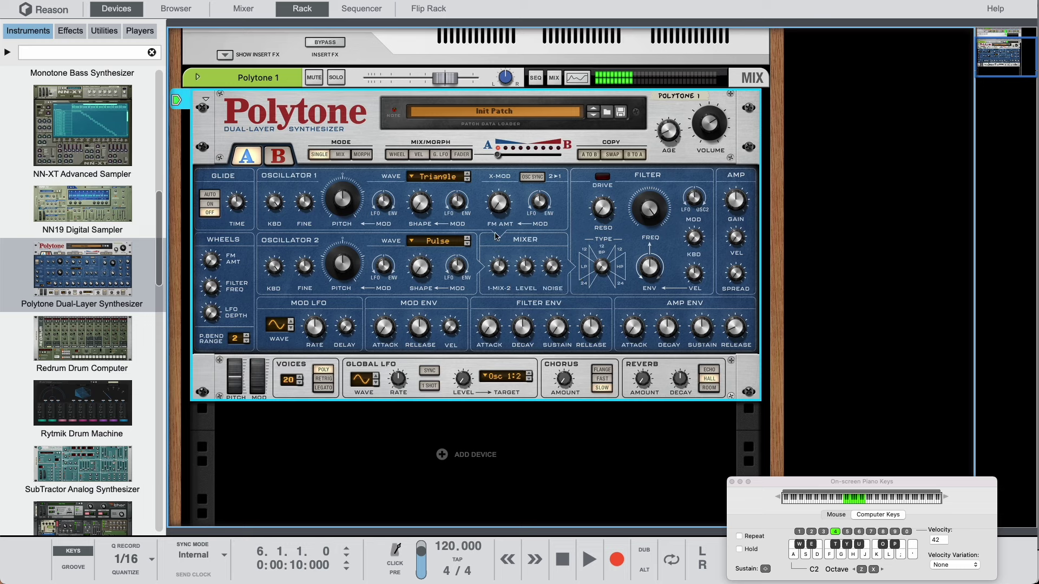
# Play a chord while raising layer A's oscillator level in the mixer section to 12.0 dB
pyautogui.moveTo(527, 272)
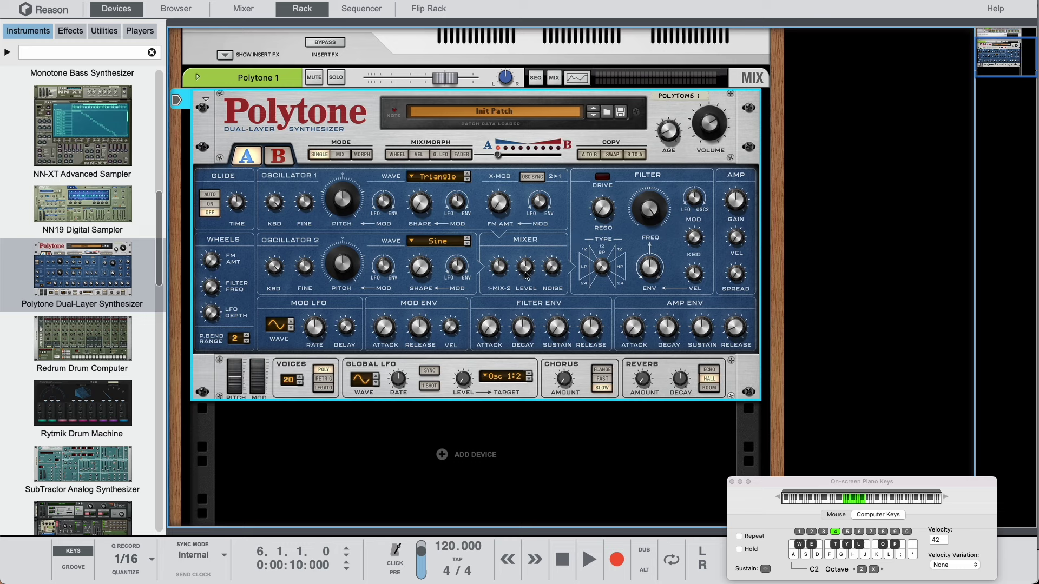
pyautogui.press('a')
pyautogui.press('e')
pyautogui.press('g')
pyautogui.moveTo(527, 275); pyautogui.dragTo(523, 222)
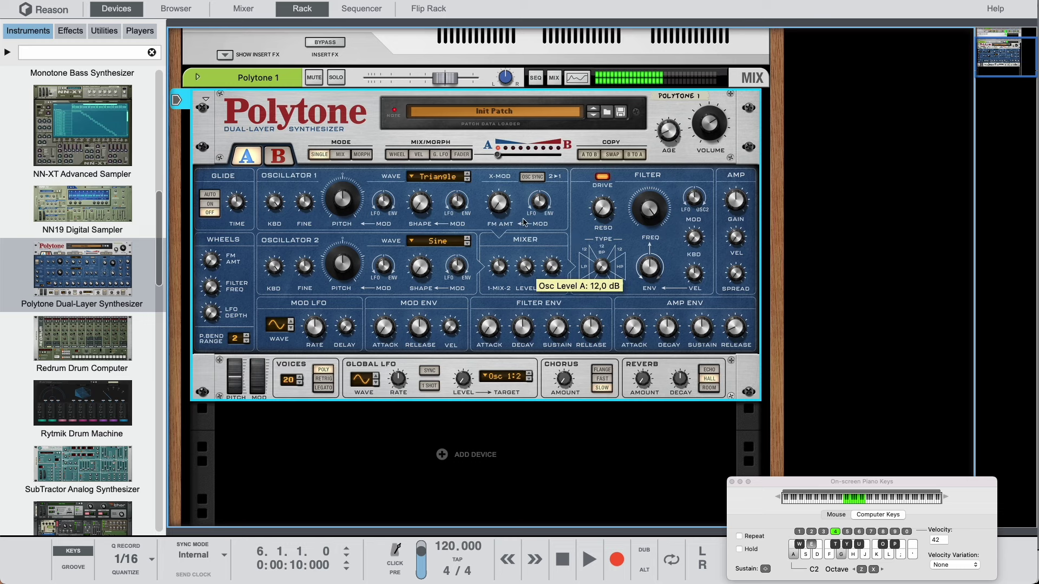
pyautogui.moveTo(530, 265); pyautogui.dragTo(530, 265)
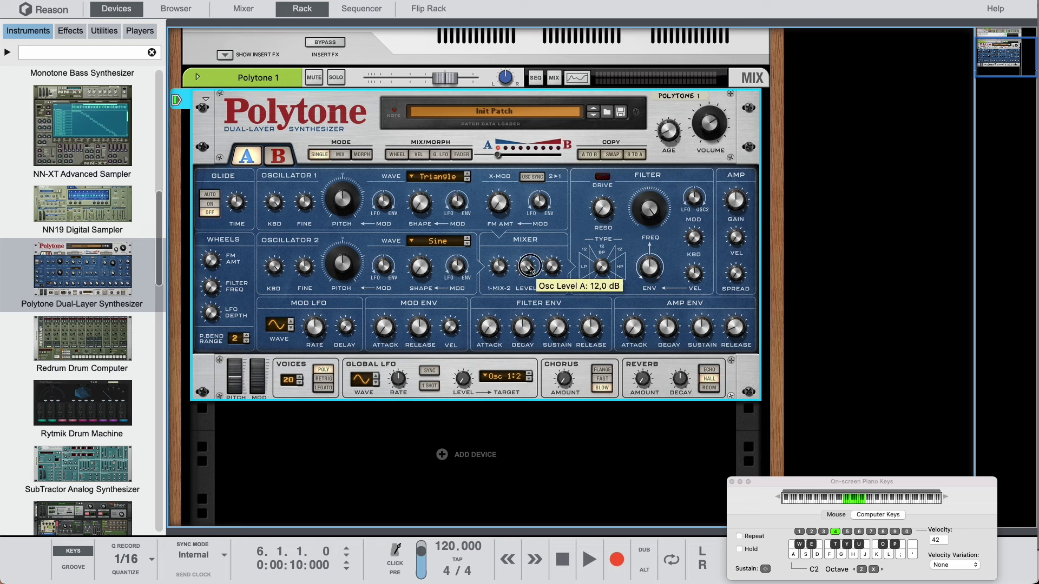